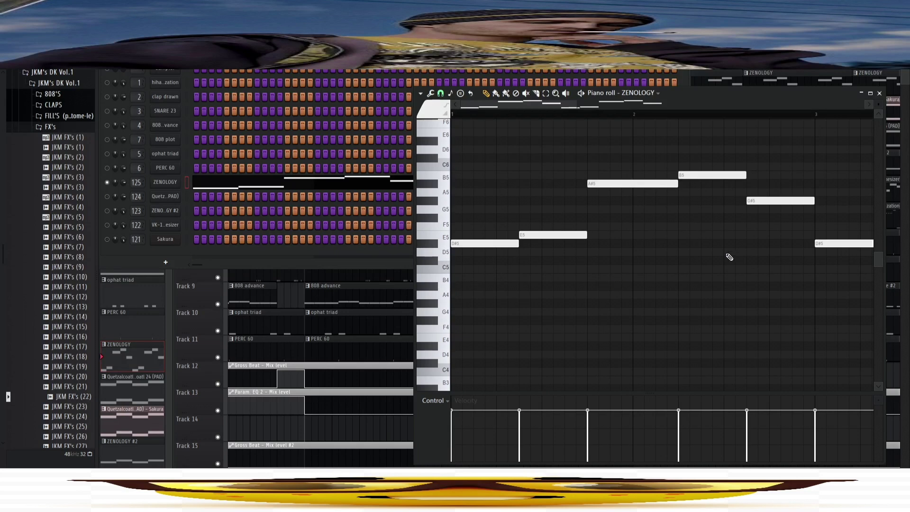
Maximize the ZENOLOGY piano roll and play its melody with the Insert 125 effects disabled
click(870, 93)
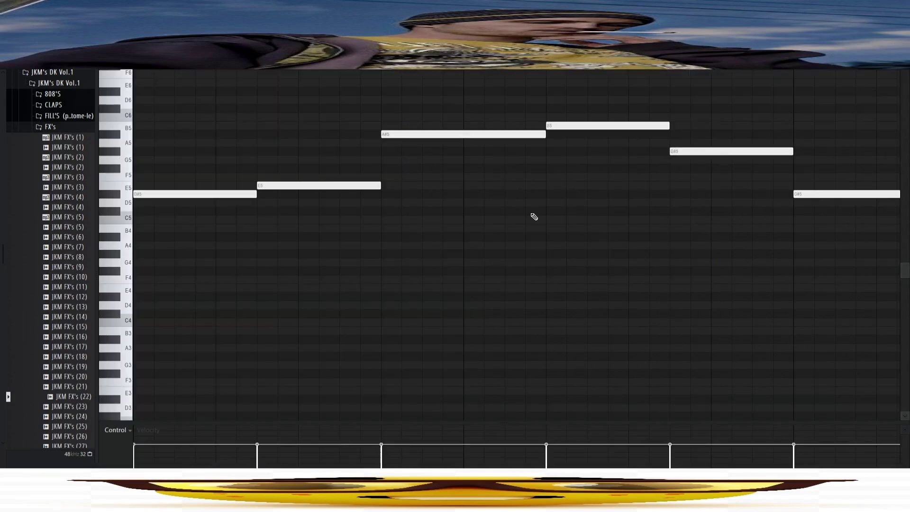
scroll(489, 254, down, 4)
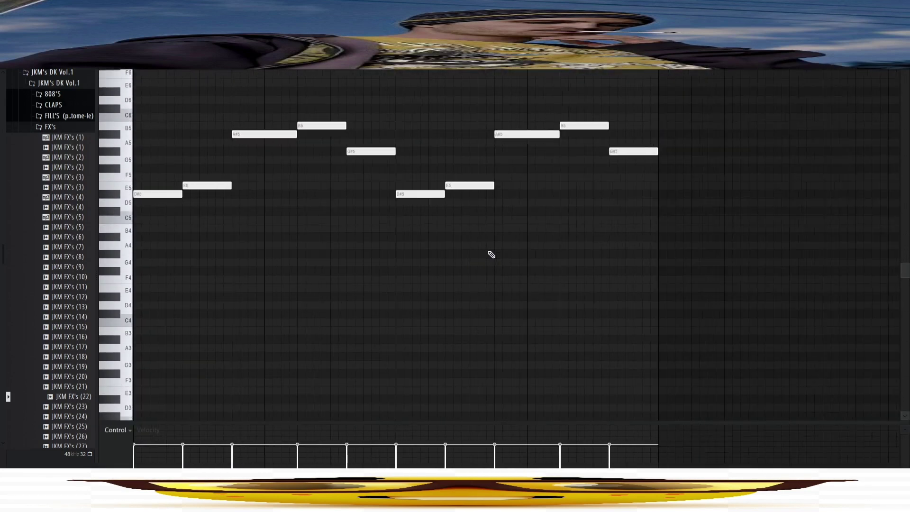
scroll(488, 261, up, 3)
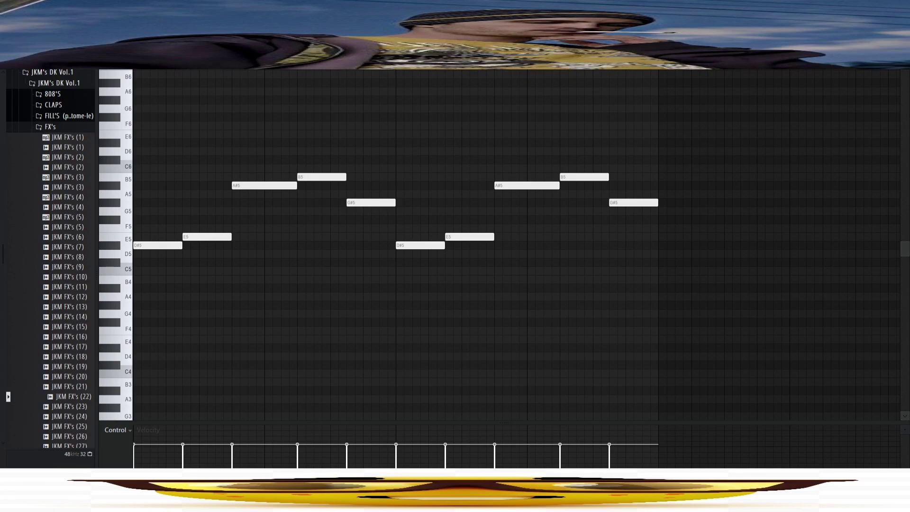
key(F9)
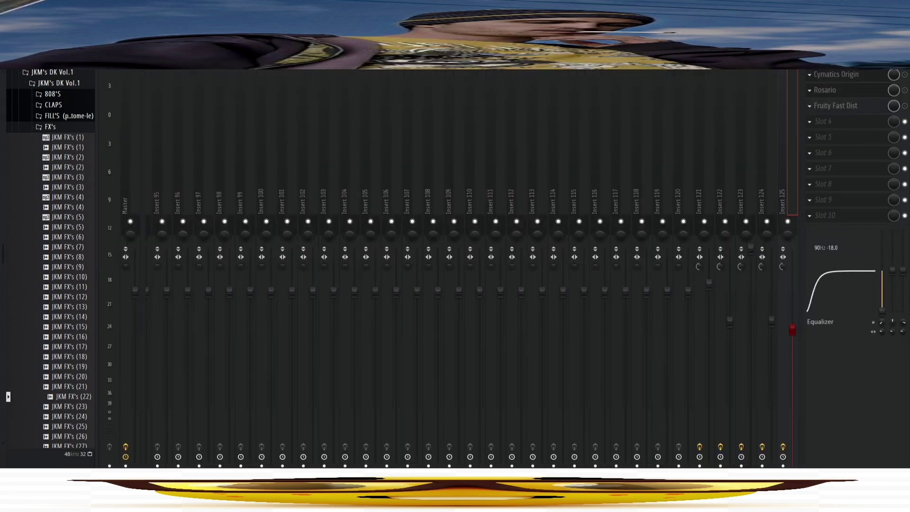
key(F9)
key(space)
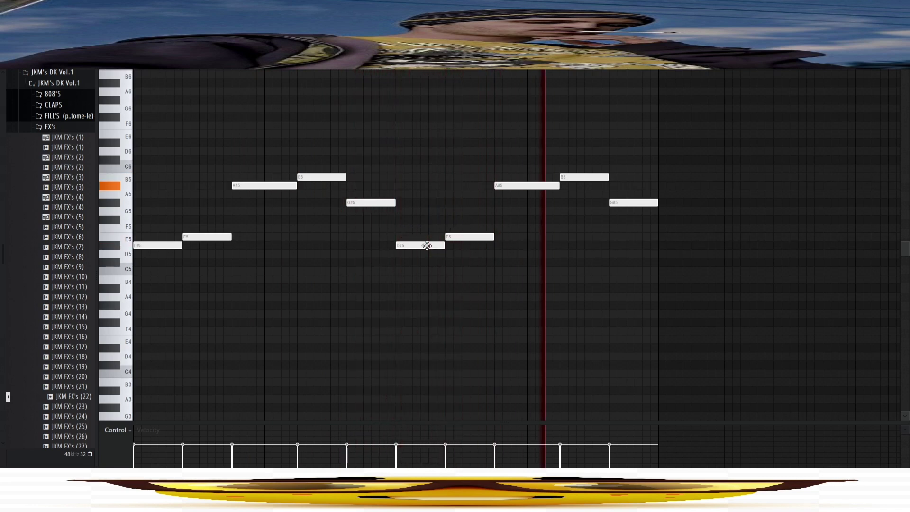
key(space)
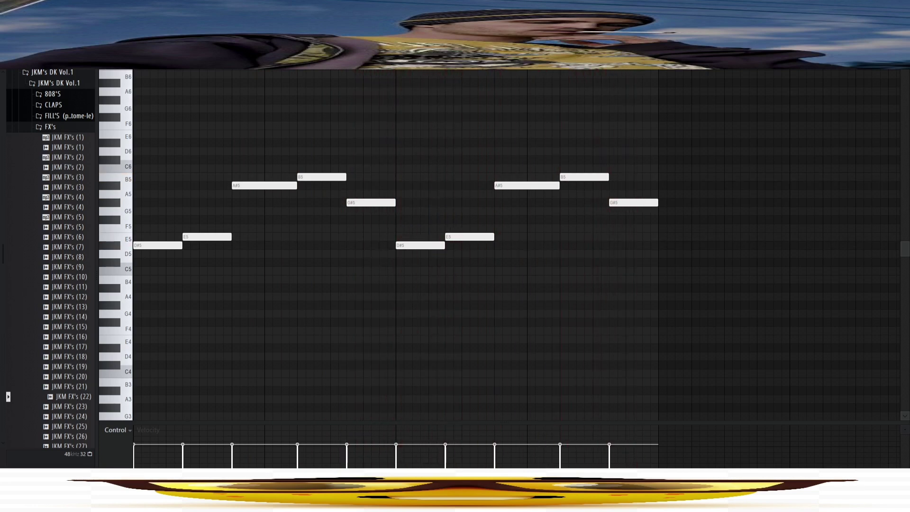
Enable Cymatics Origin on Insert 125 and play the ZENOLOGY melody again
key(F9)
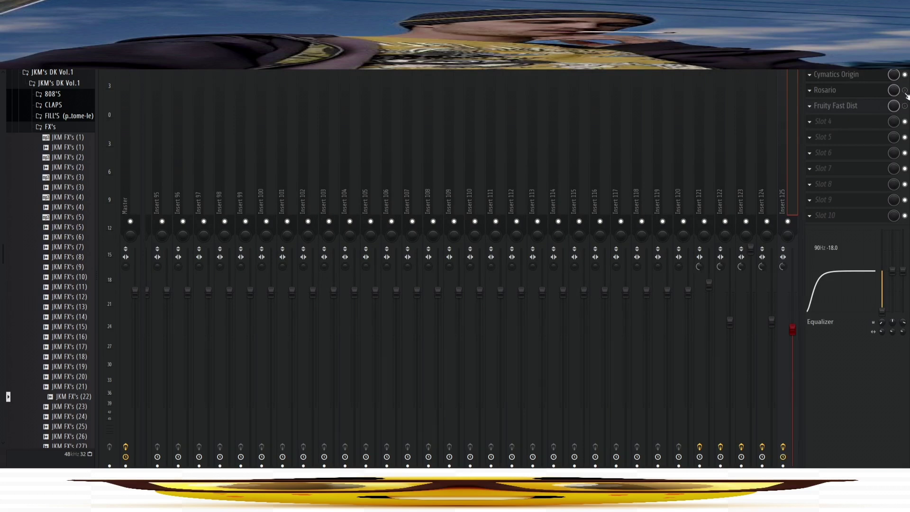
key(F9)
key(space)
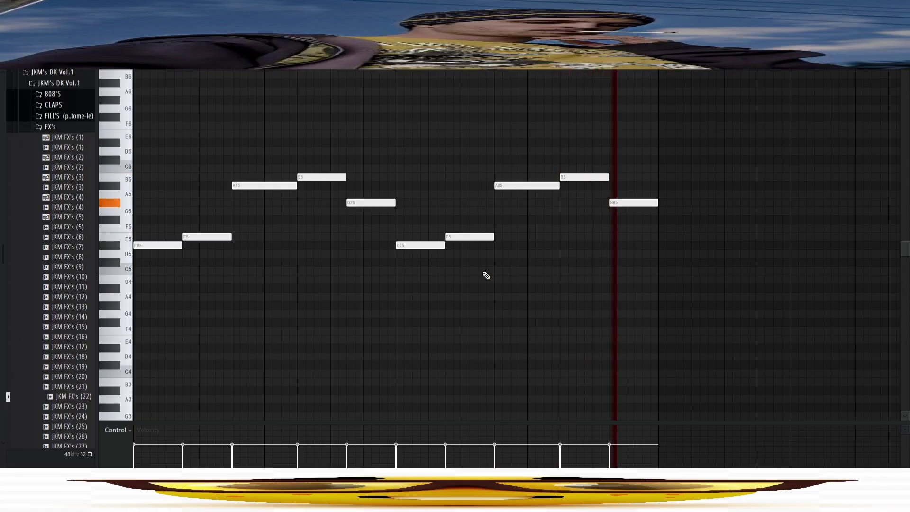
key(space)
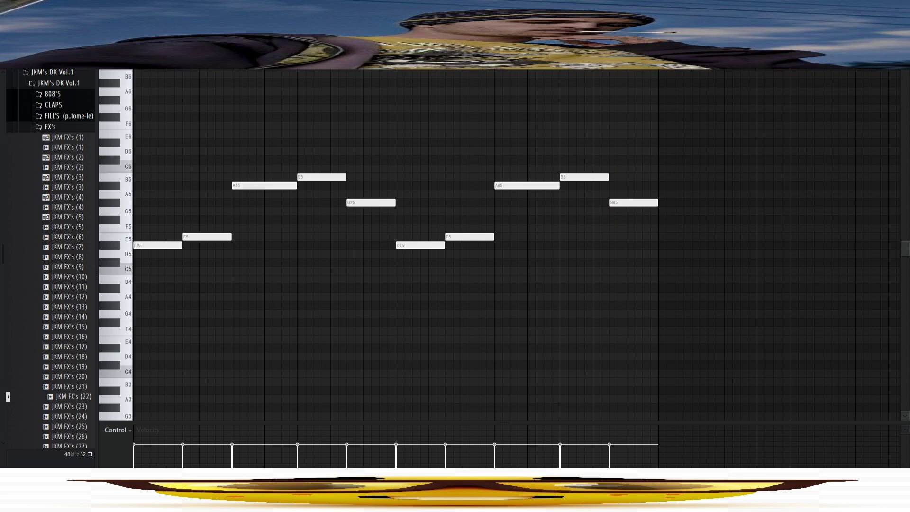
View Fruity Fast Dist on Insert 125, compare the melody with the distortion bypassed and enabled, and open Cymatics Origin
key(F9)
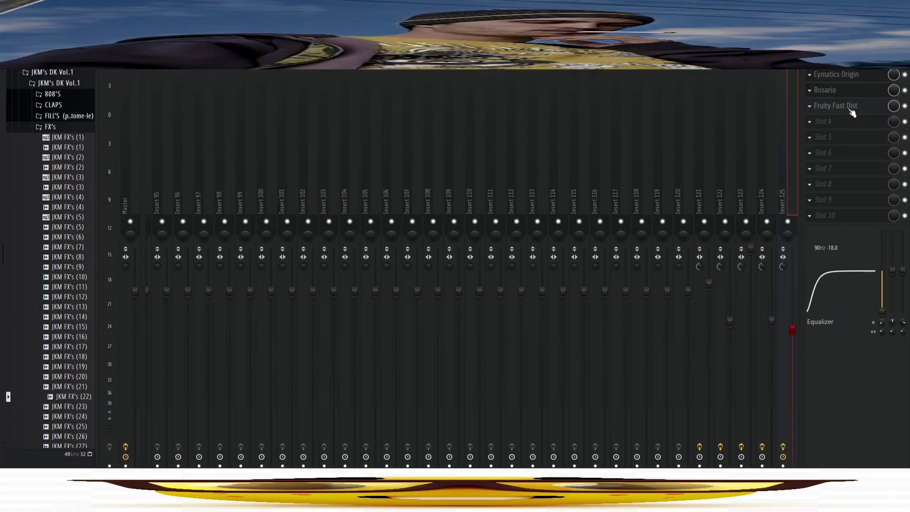
click(836, 105)
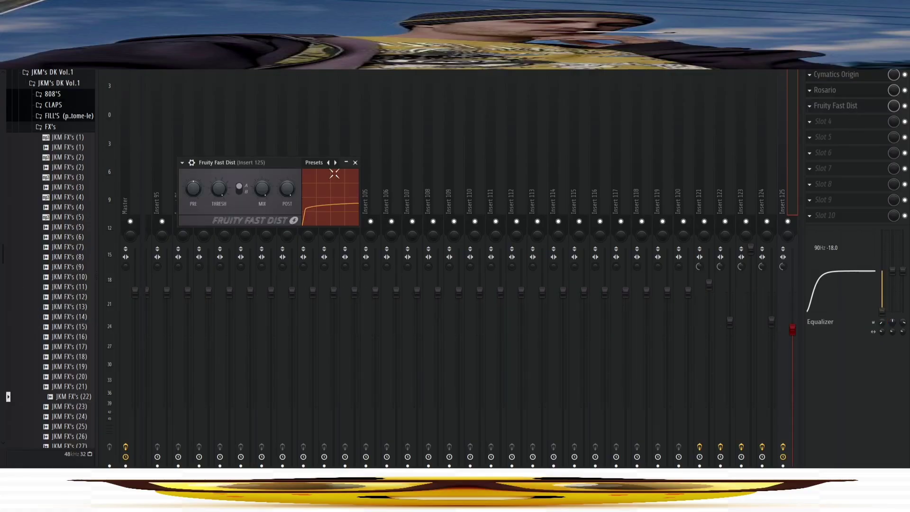
click(356, 162)
key(space)
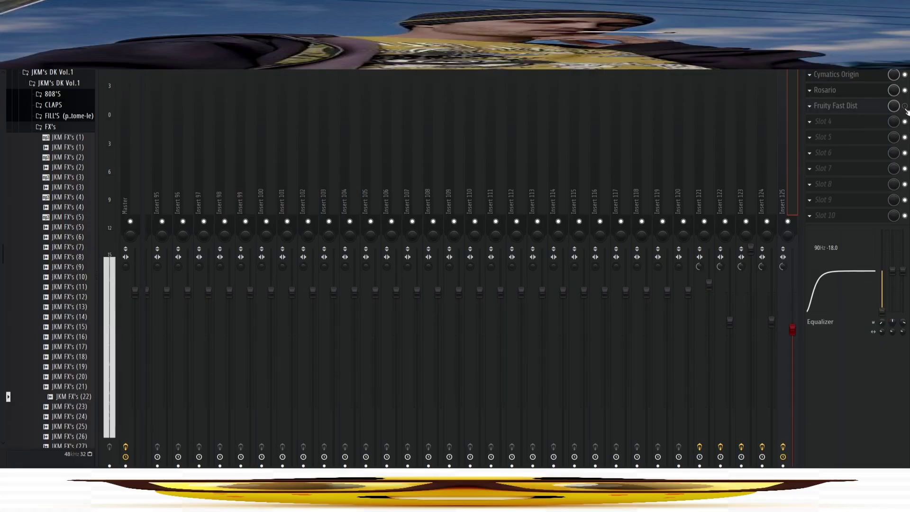
click(904, 106)
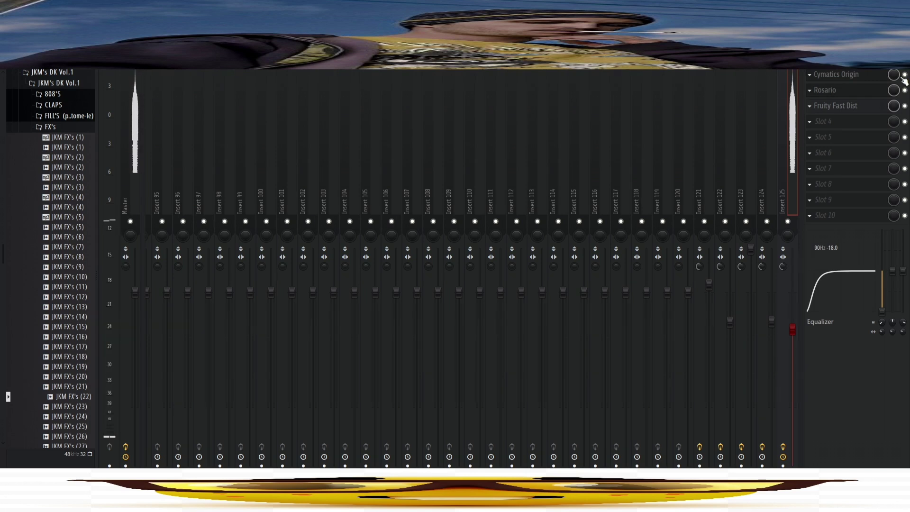
click(849, 75)
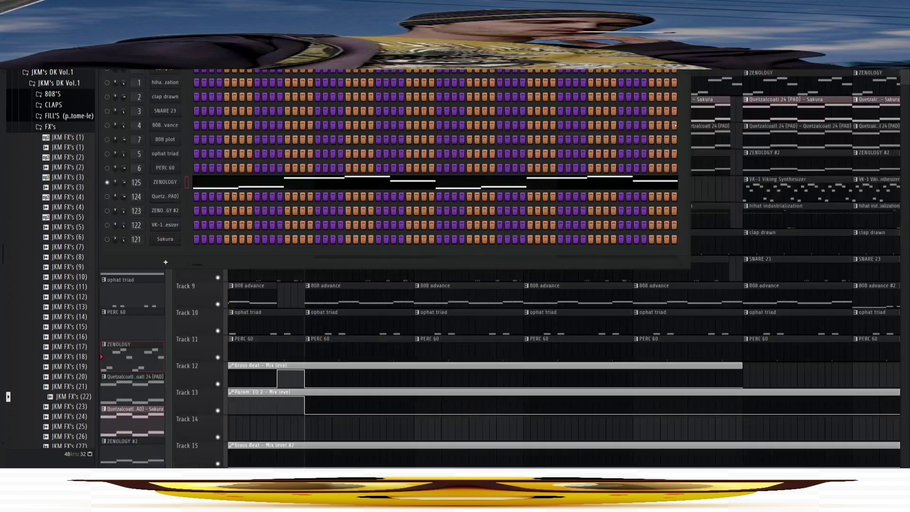
Solo the Quetzalcoatl 24 (PAD) channel, open its piano roll and play its chords
key(F6)
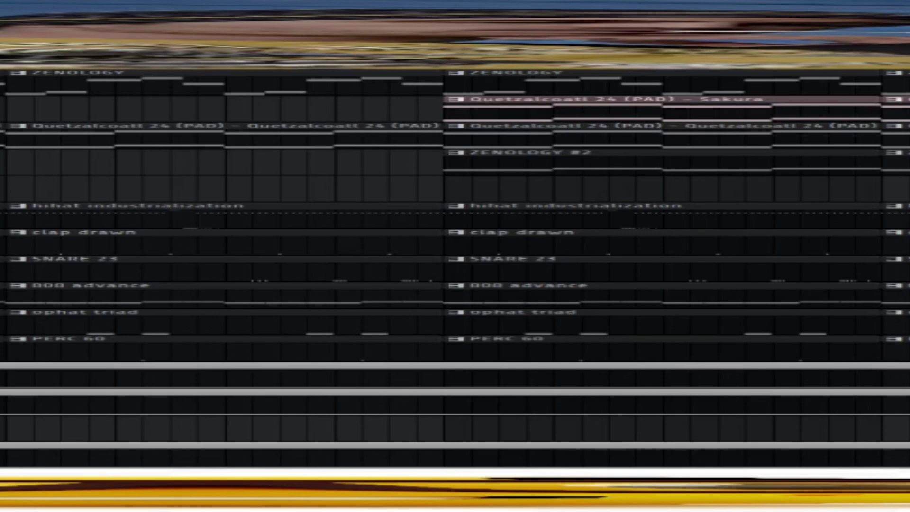
key(F6)
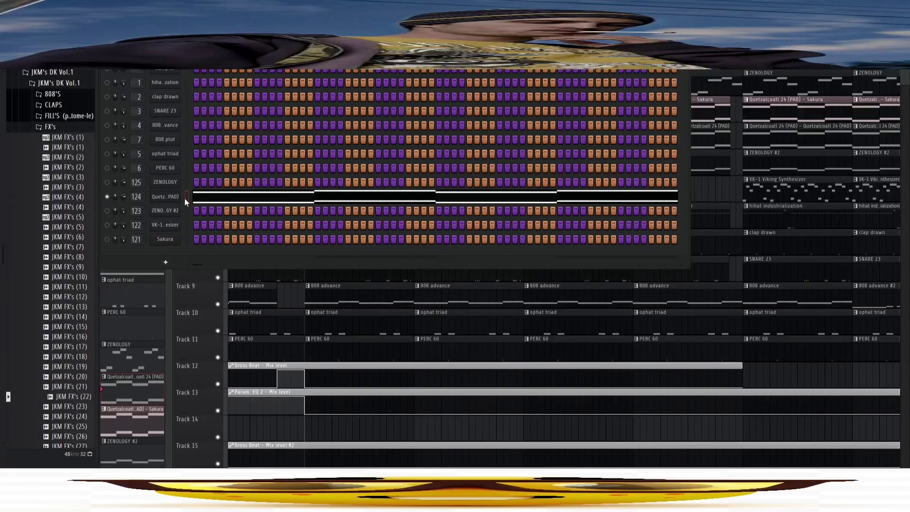
click(203, 196)
key(space)
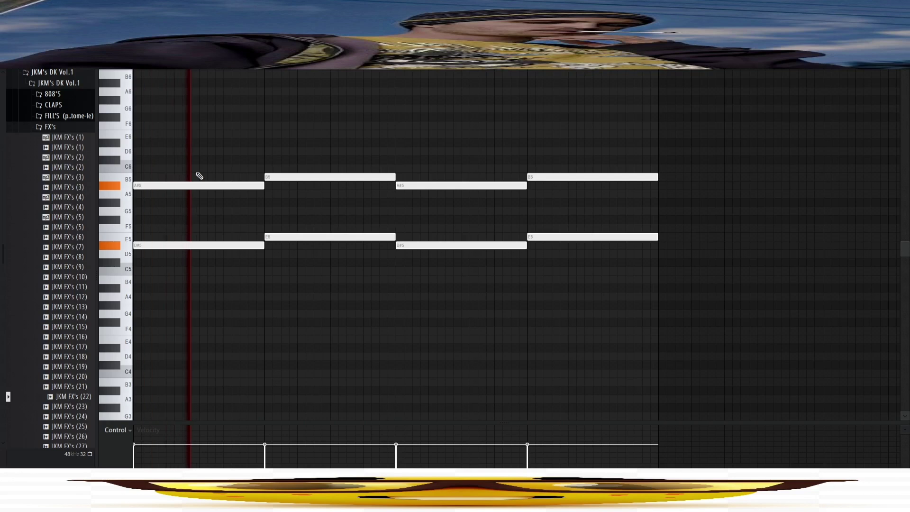
key(space)
Select Insert 124 in the mixer to view the pad's effects chain
key(F6)
key(F9)
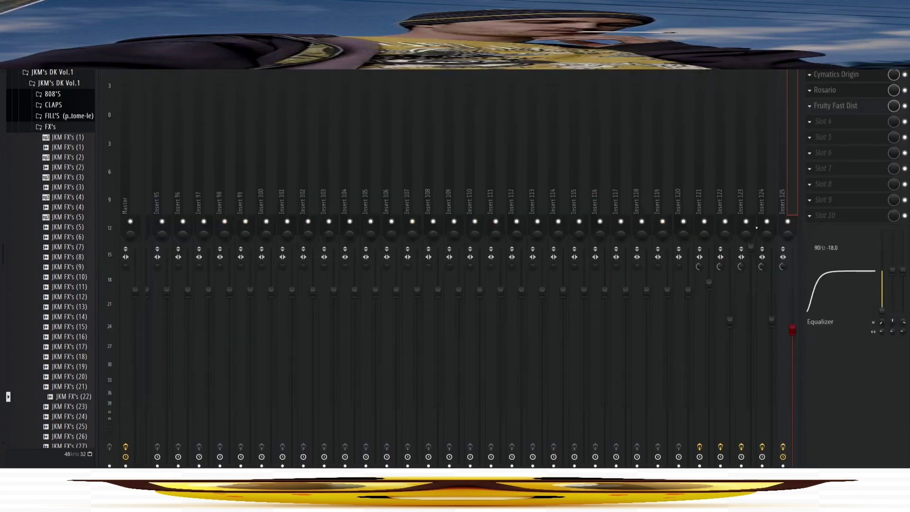
key(Left)
key(Left)
key(Right)
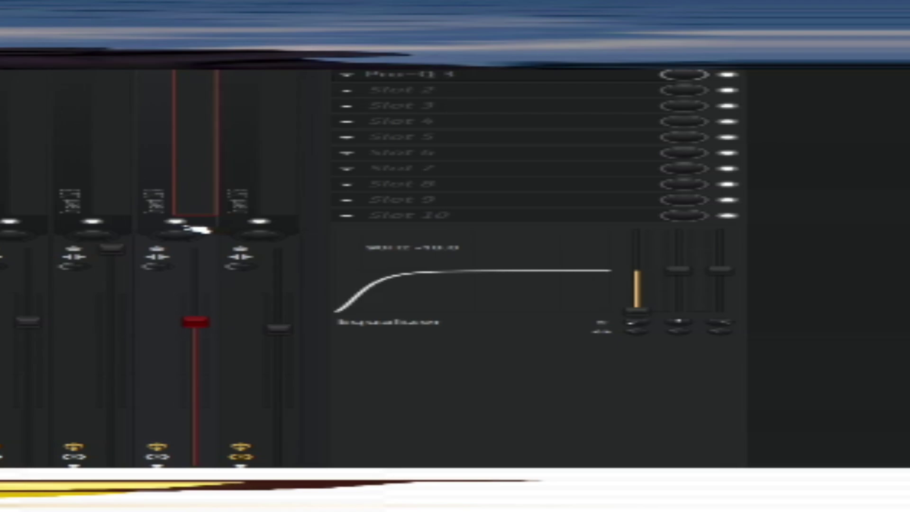
Examine the pad's chord notes in the piano roll, including the upper A#5 and B5 notes
key(F7)
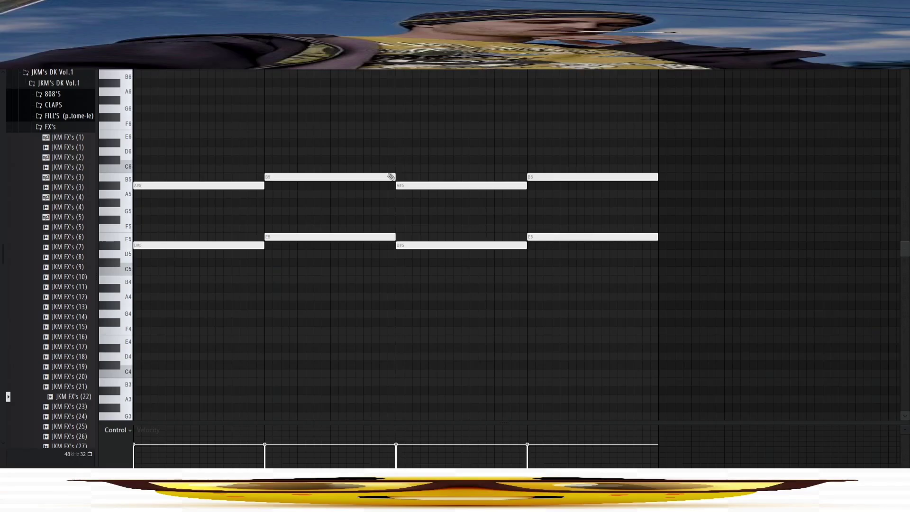
scroll(340, 239, up, 3)
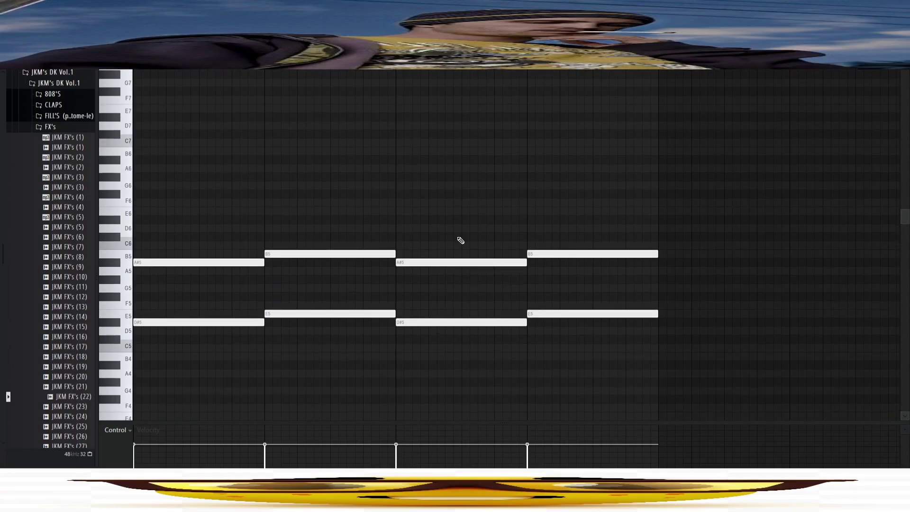
scroll(461, 239, down, 2)
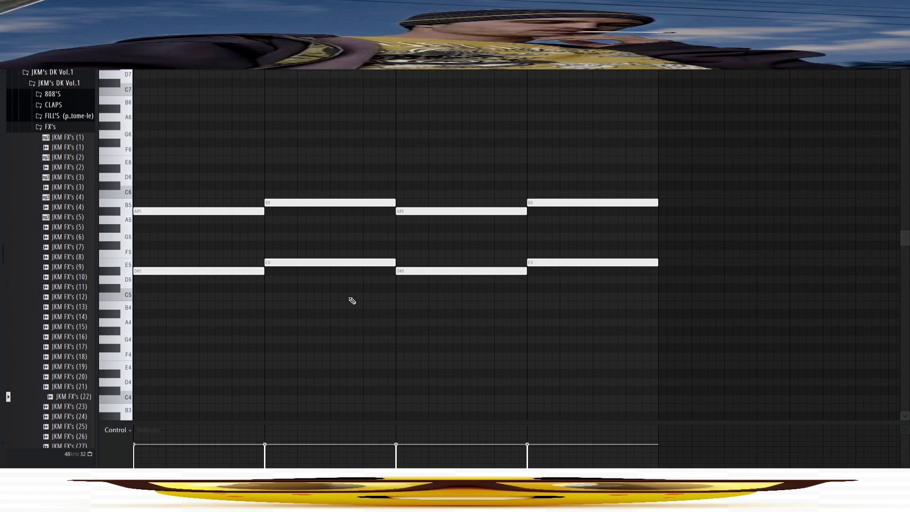
click(184, 212)
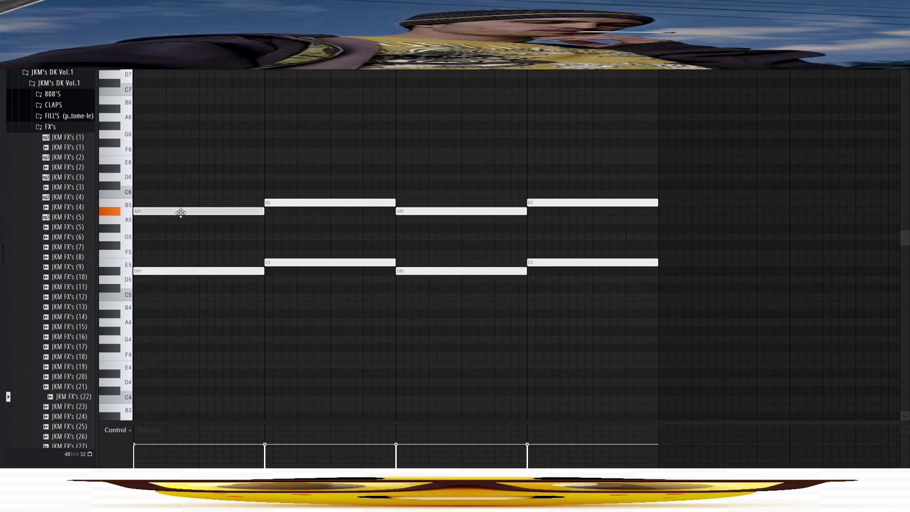
click(286, 203)
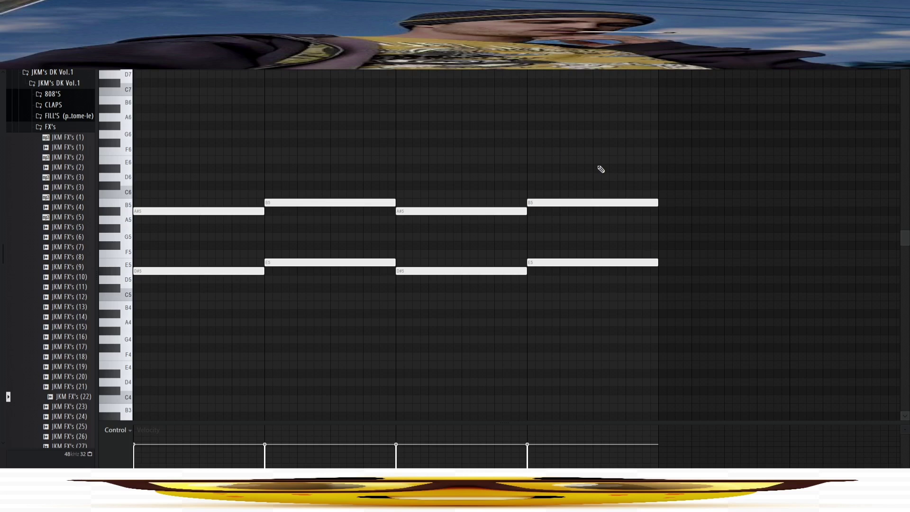
Inspect the Pro-Q 3 curve on Insert 124 and play the pad chords from the piano roll
key(F9)
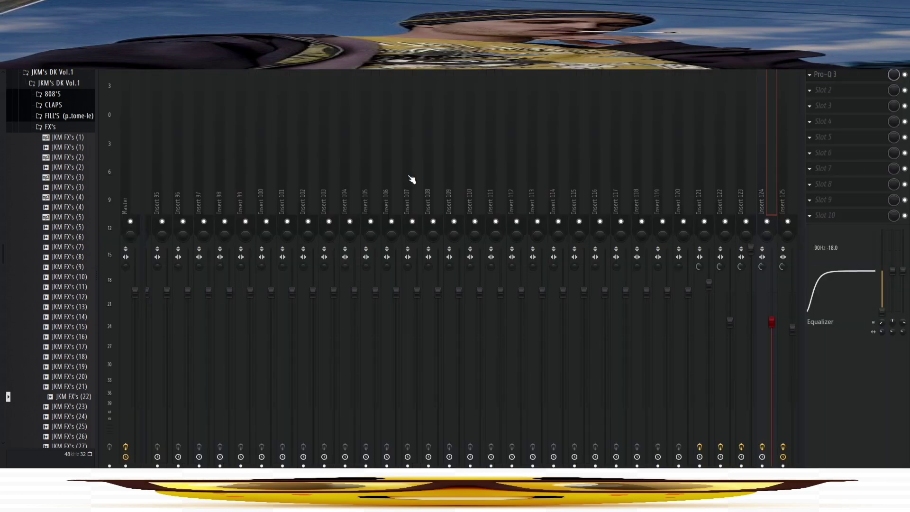
click(838, 77)
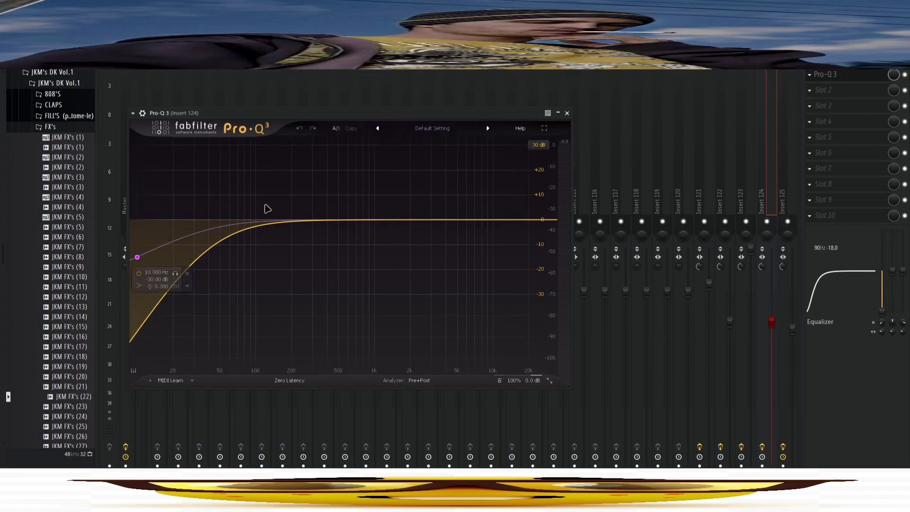
click(568, 114)
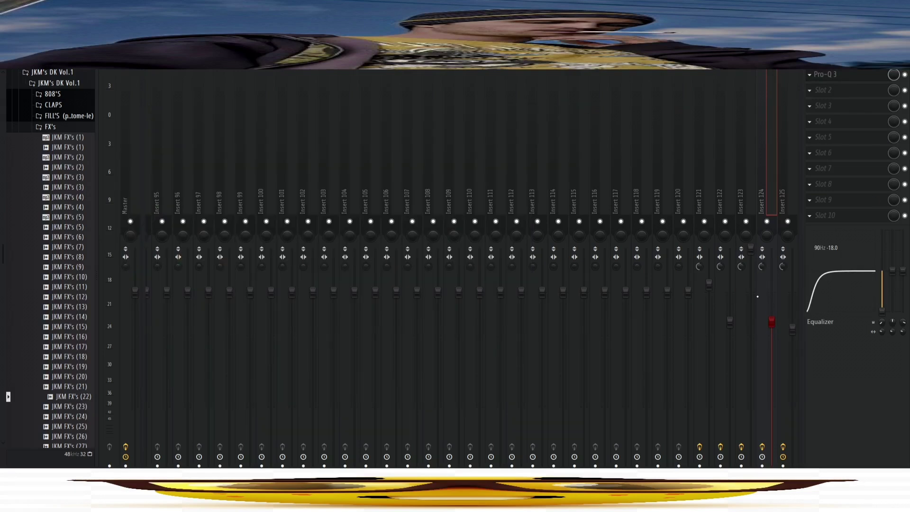
key(F9)
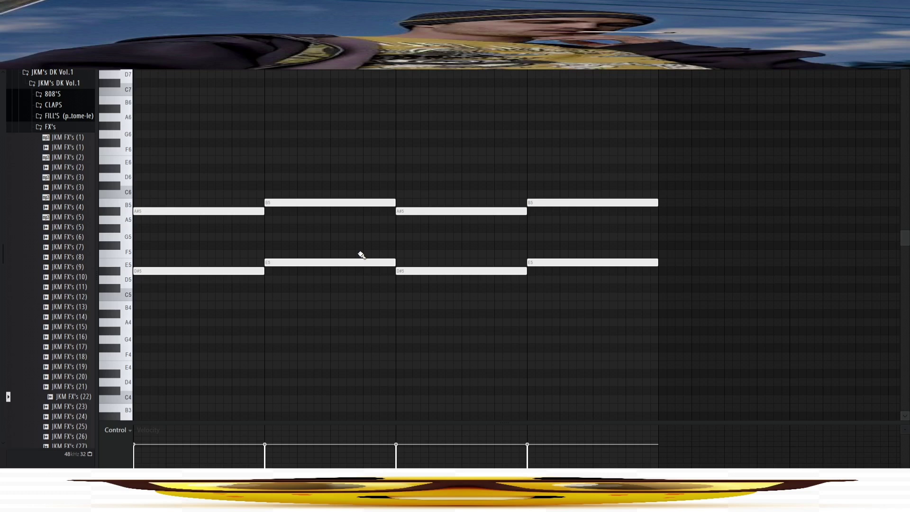
key(space)
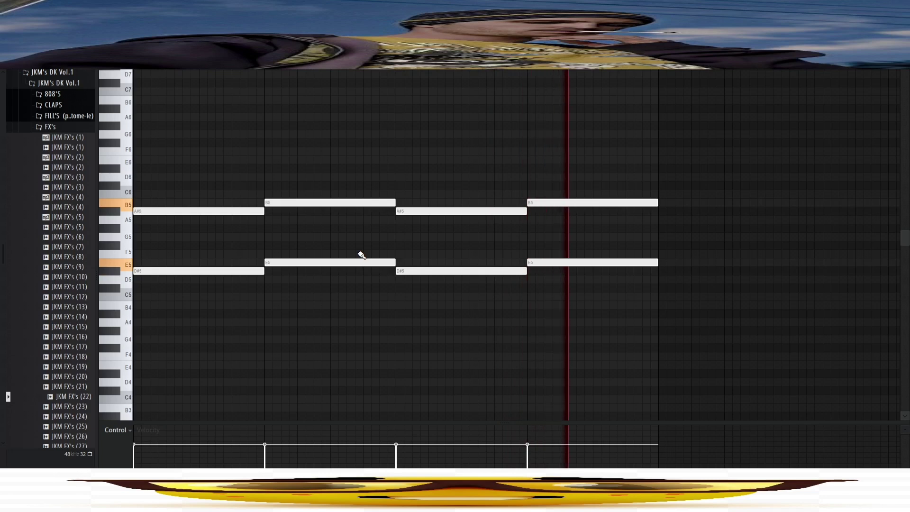
key(space)
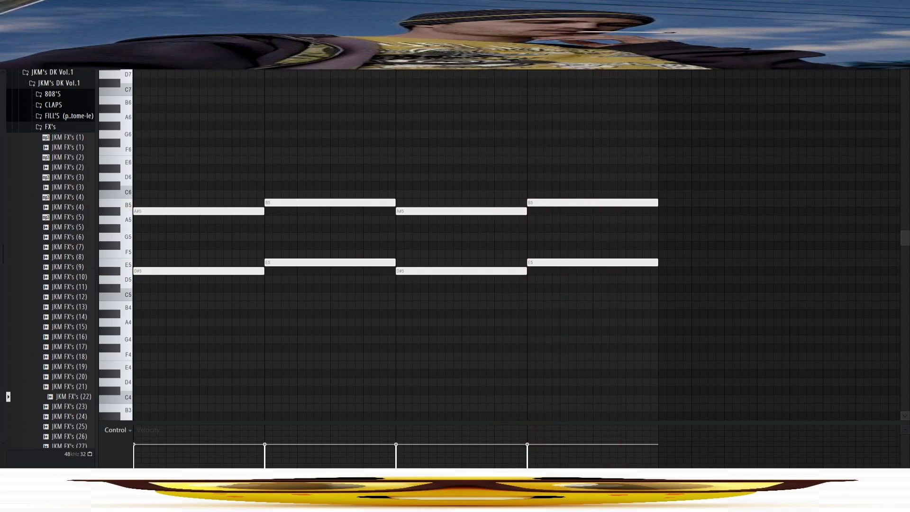
Solo the Sakura channel, open its piano roll and play its chords
key(F6)
key(F5)
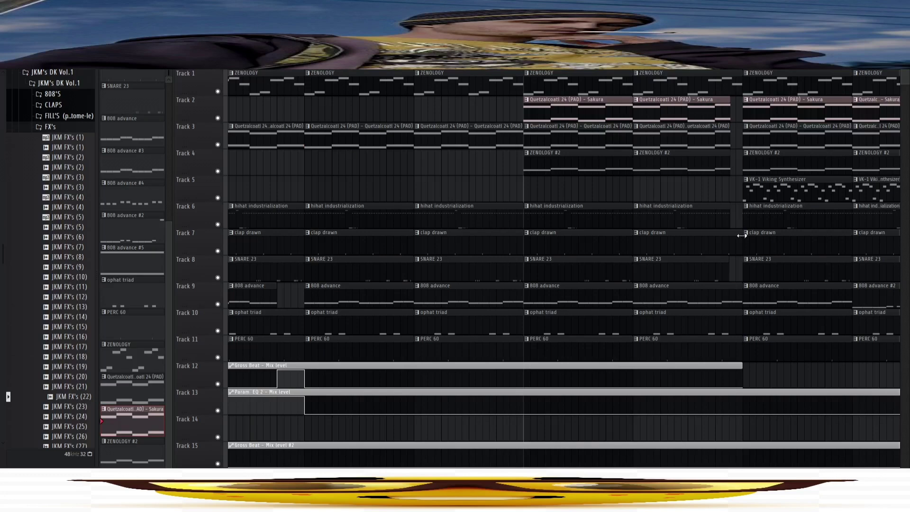
key(F6)
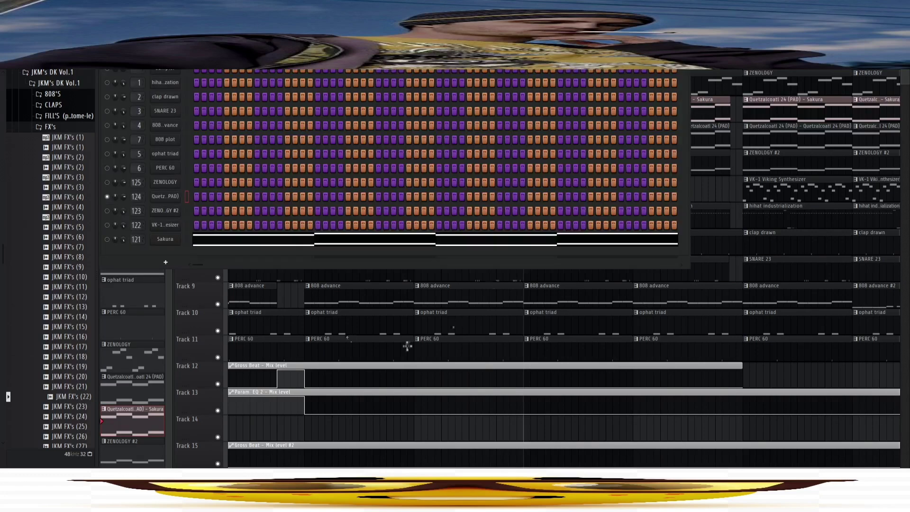
click(108, 240)
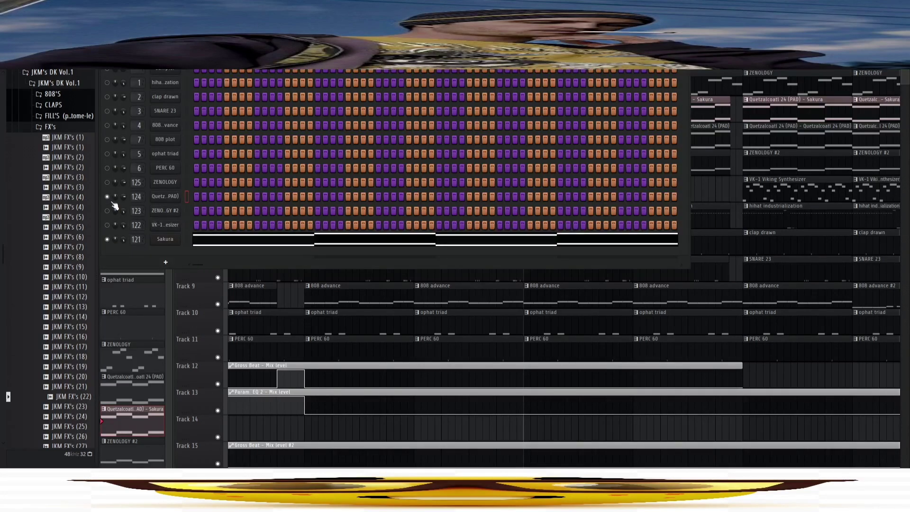
click(201, 244)
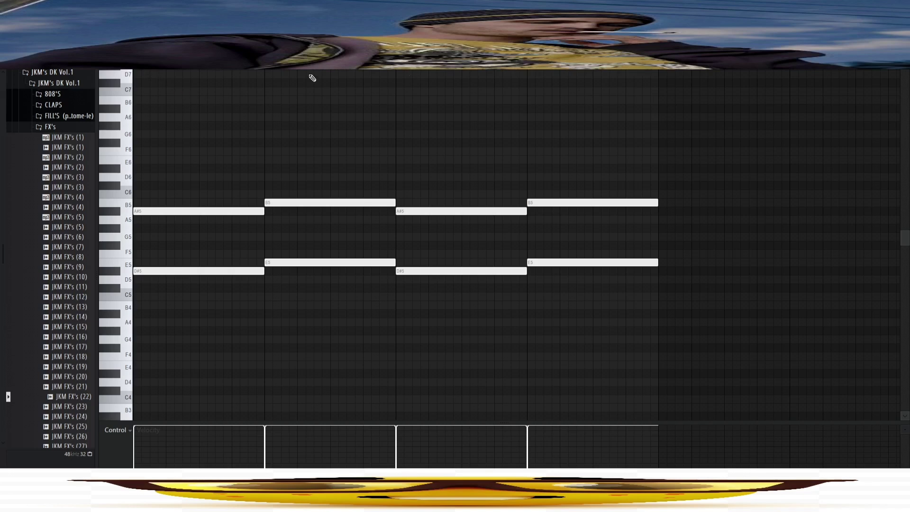
key(space)
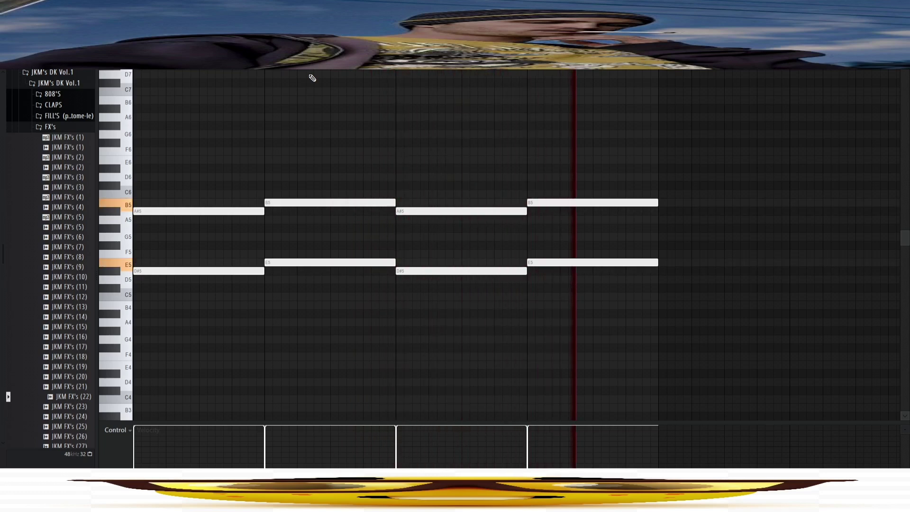
key(space)
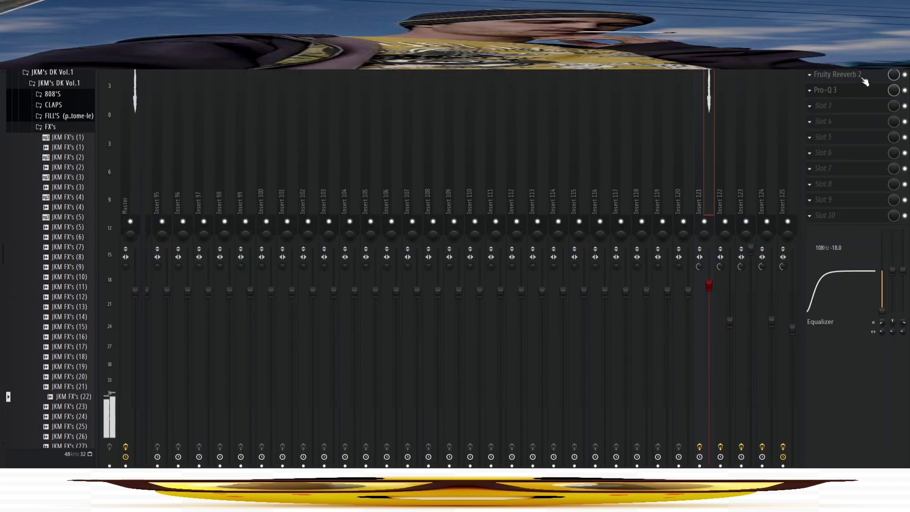
Inspect the Fruity Reeverb 2 and Pro-Q 3 settings on Insert 121
click(864, 78)
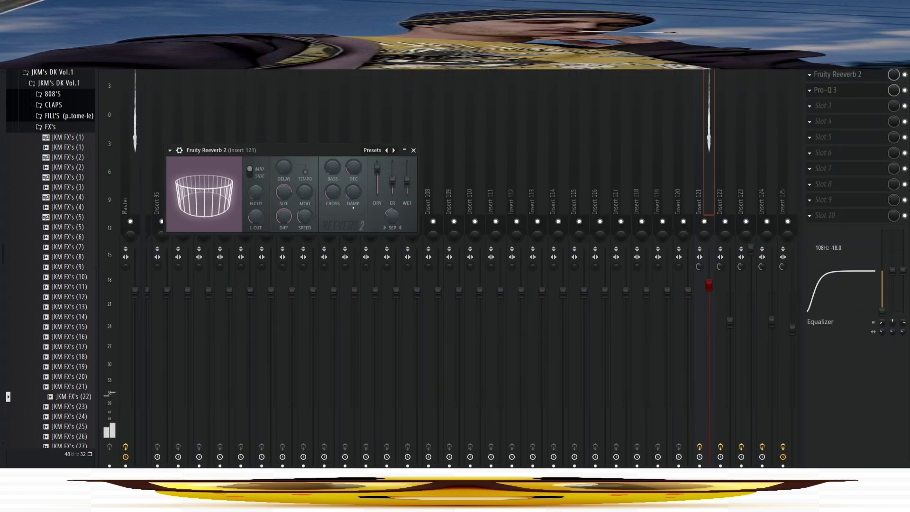
click(413, 150)
click(845, 93)
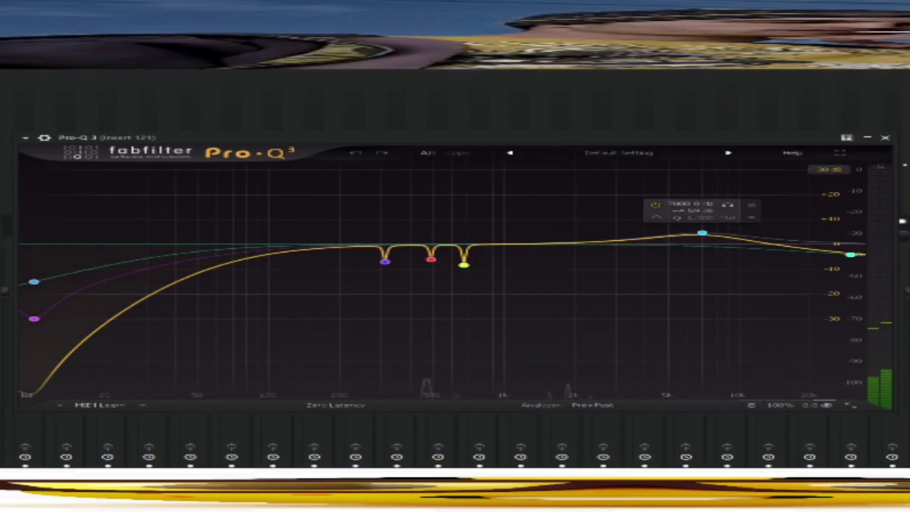
Solo the ZENOLOGY #2 channel, open its piano roll and play its sustained notes
click(884, 138)
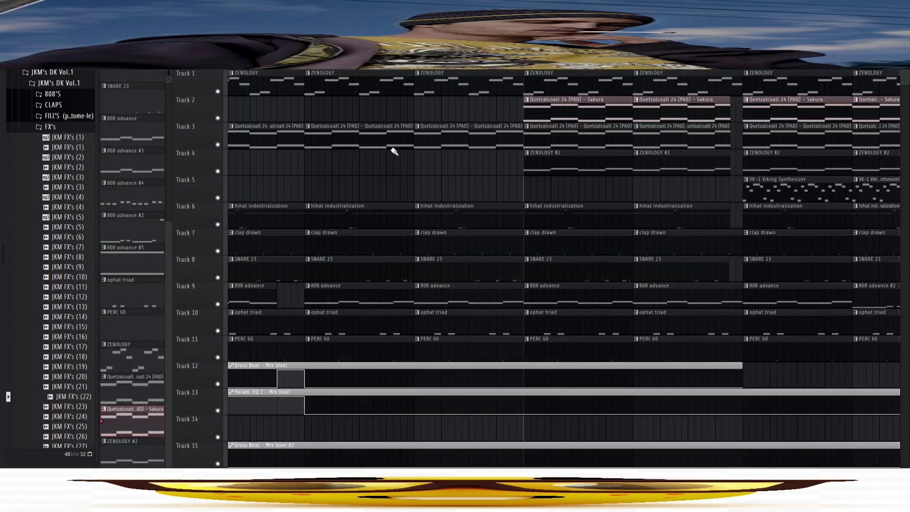
click(572, 164)
key(F6)
click(165, 208)
key(Escape)
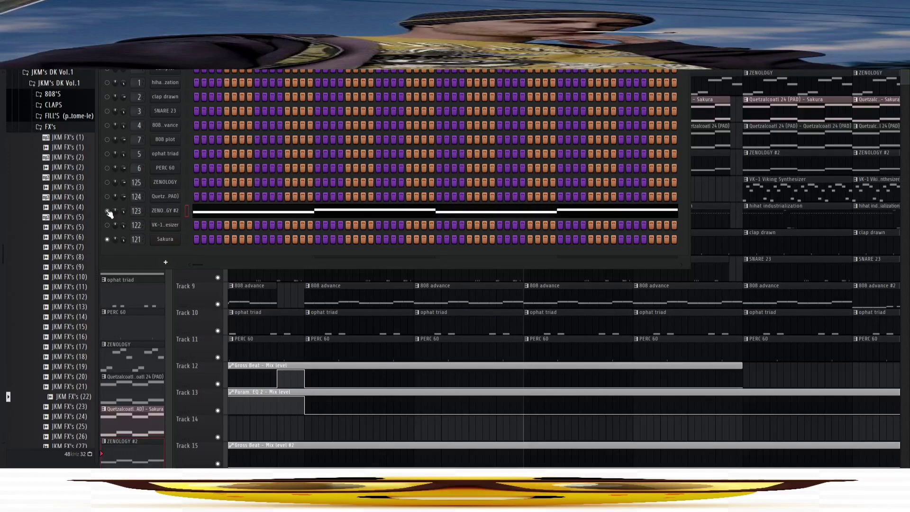
click(107, 211)
click(108, 240)
click(208, 213)
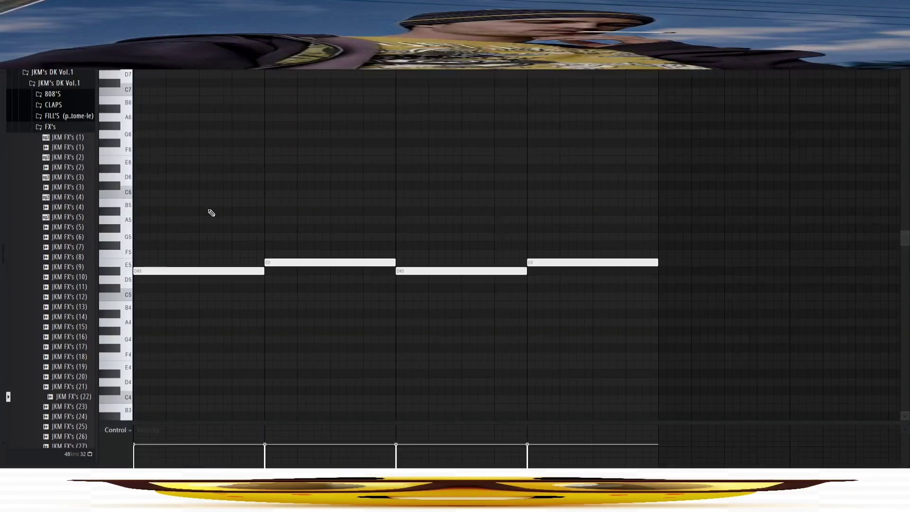
key(space)
Inspect the Fruity Reeverb 2 settings on mixer Insert 123
key(F9)
click(853, 75)
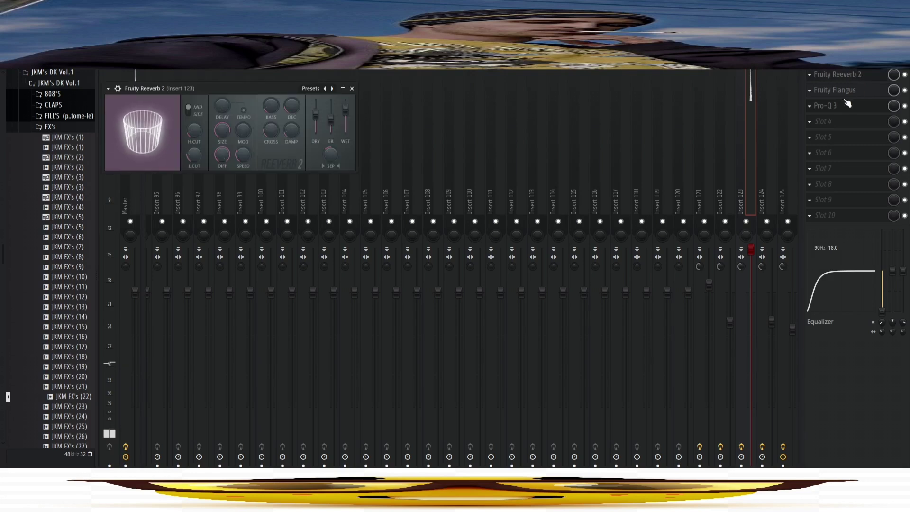
click(344, 90)
click(839, 74)
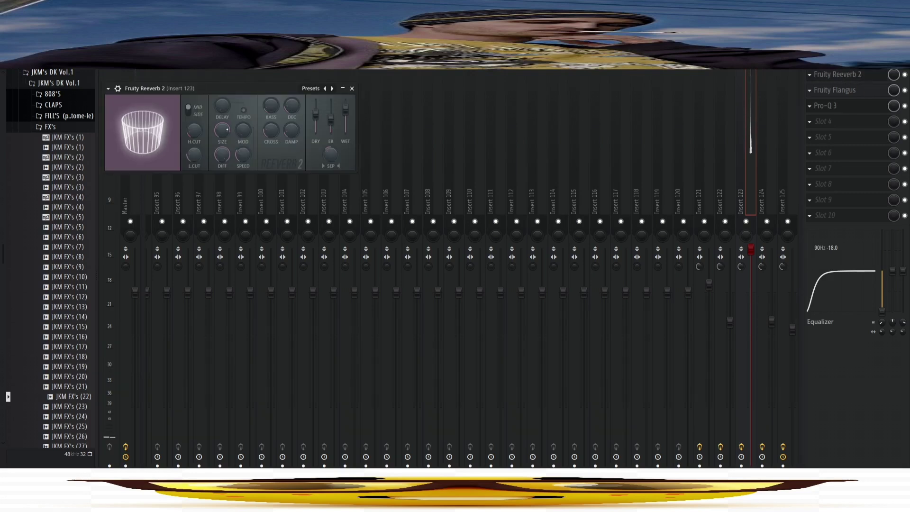
click(352, 89)
Choose the Deep chorus preset in Fruity Flangus on Insert 123, and open the insert's Pro-Q 3
click(850, 90)
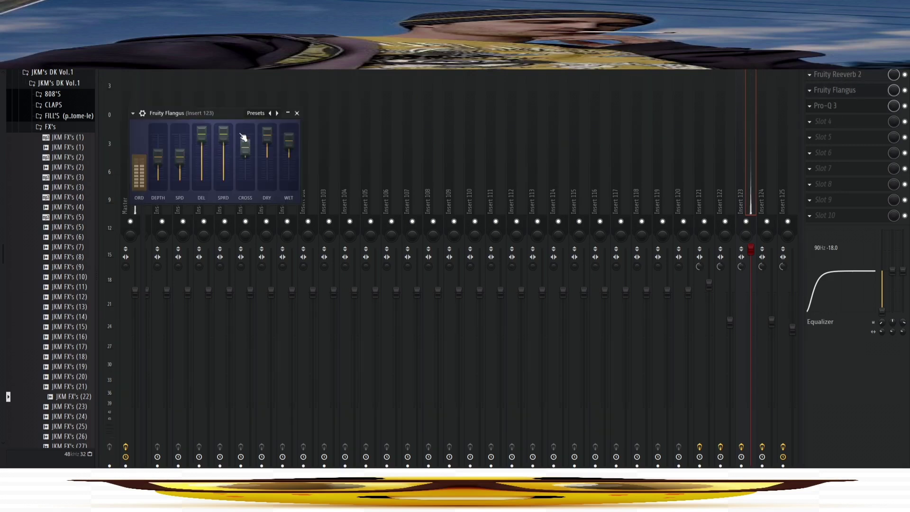
click(276, 113)
click(277, 114)
click(277, 113)
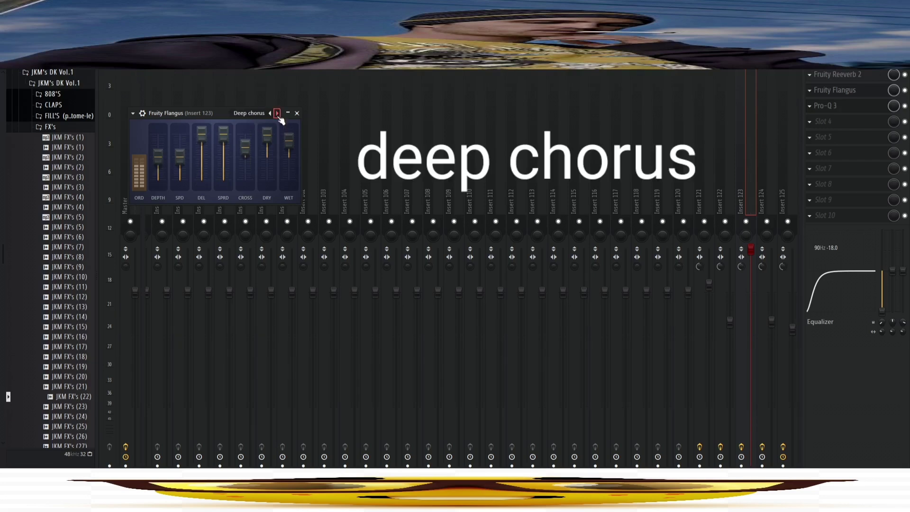
click(297, 113)
click(835, 106)
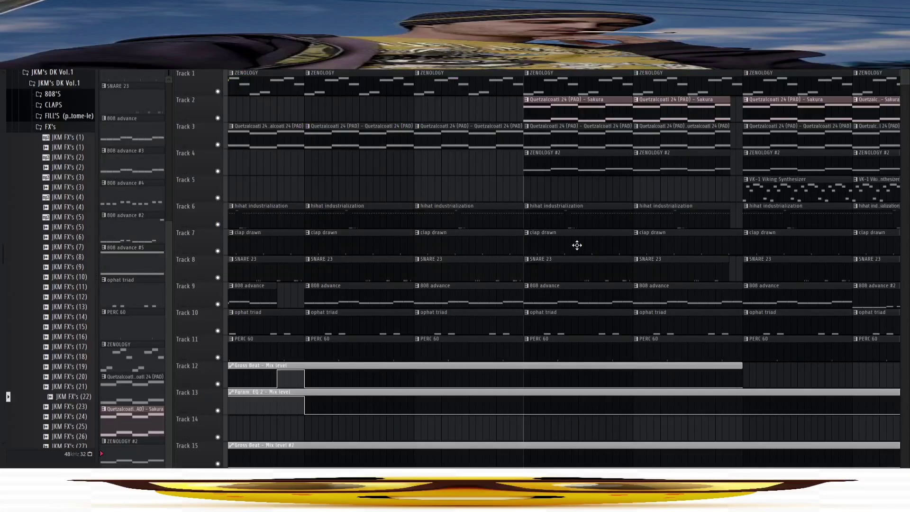
Open the hihat industrialization pattern in the piano roll and play its hi-hat notes
click(561, 213)
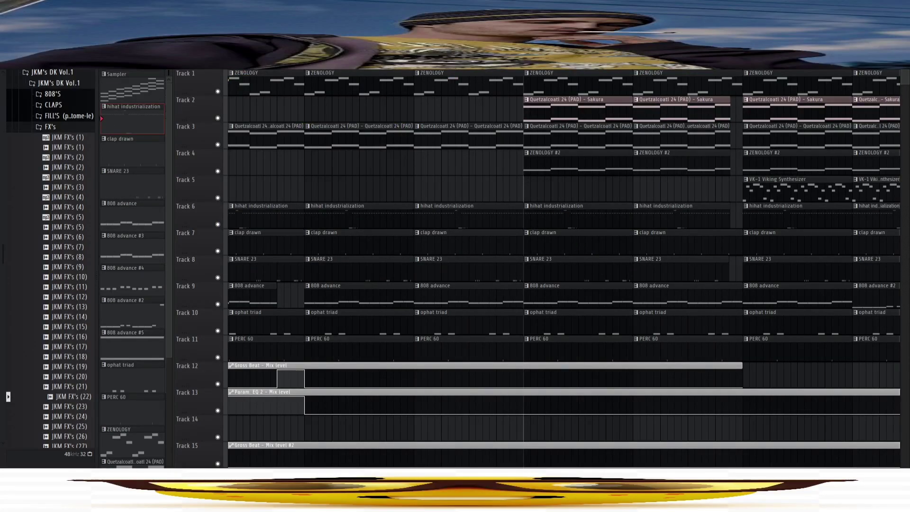
key(F6)
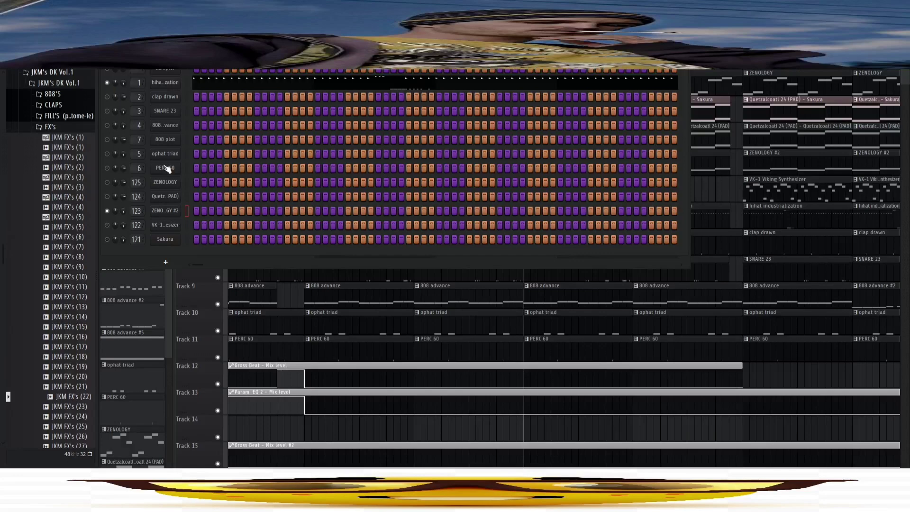
click(236, 84)
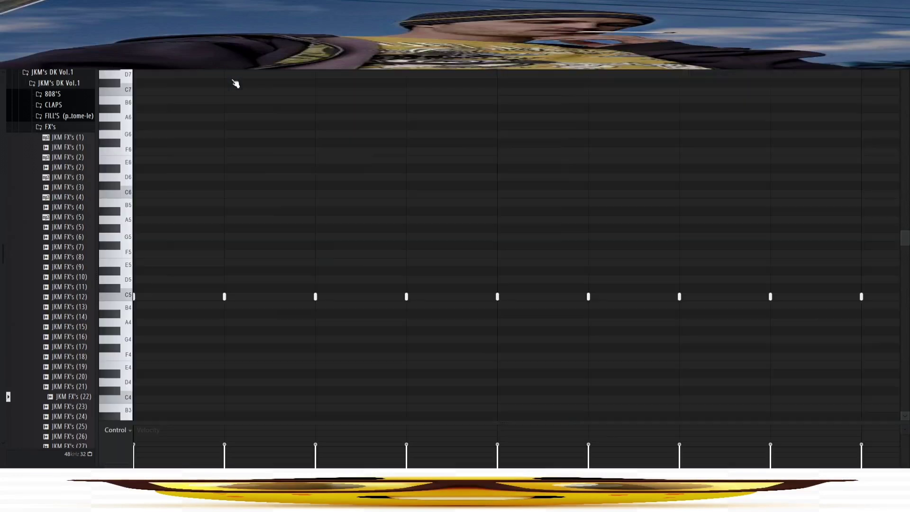
scroll(333, 166, down, 5)
key(space)
key(space)
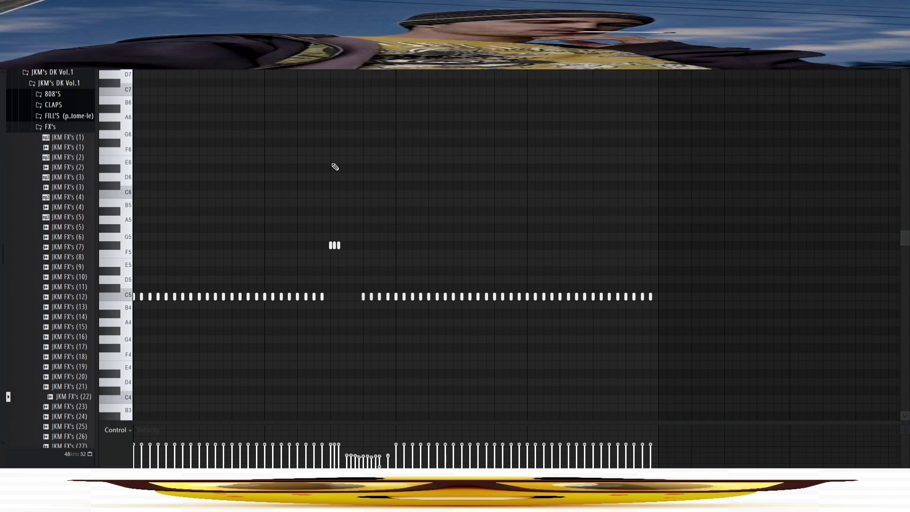
Examine the low-pitched hi-hat roll around E2 and play the full hi-hat pattern
scroll(327, 190, down, 5)
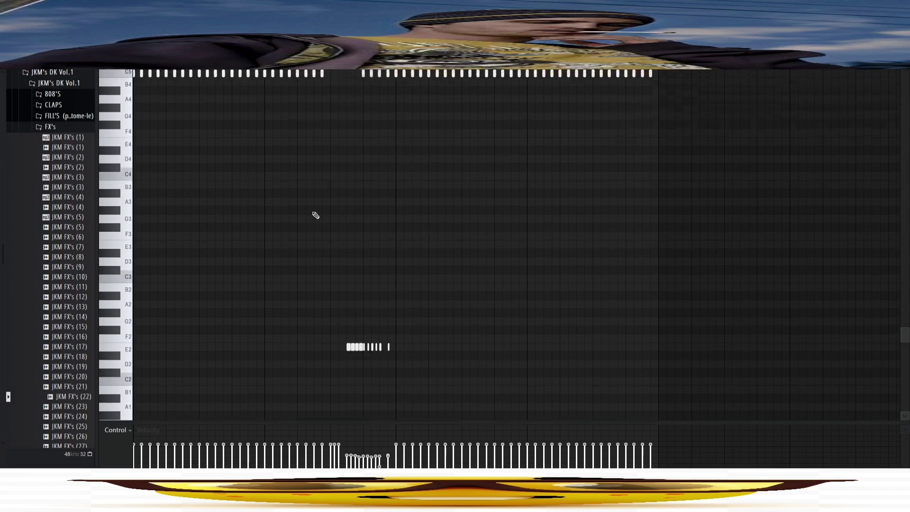
scroll(314, 213, up, 4)
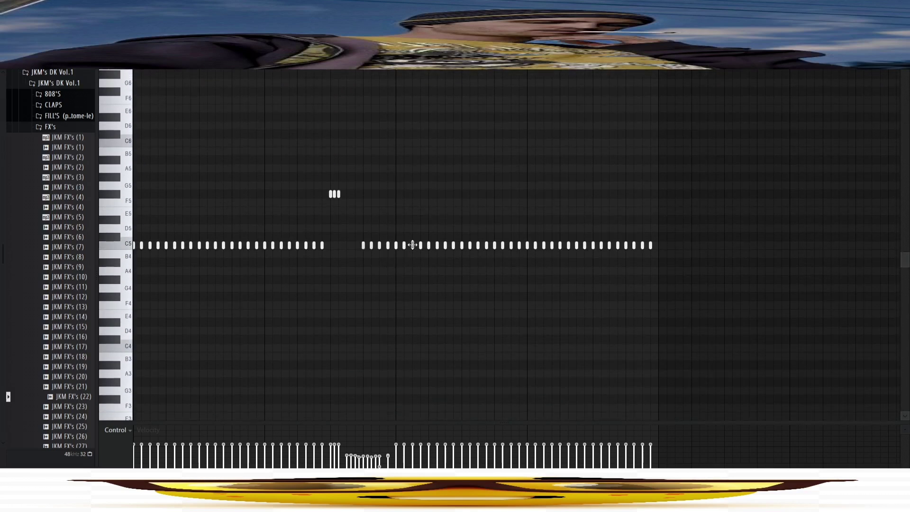
key(space)
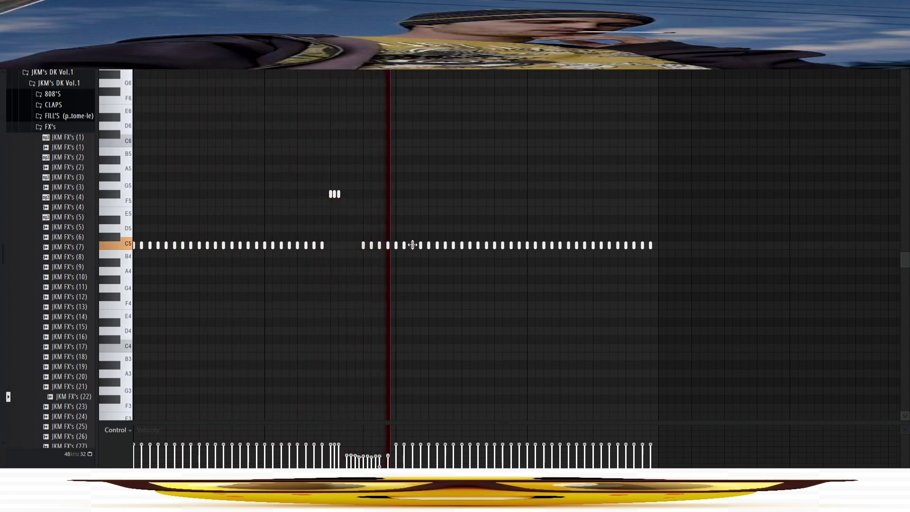
scroll(416, 247, down, 6)
scroll(417, 248, up, 4)
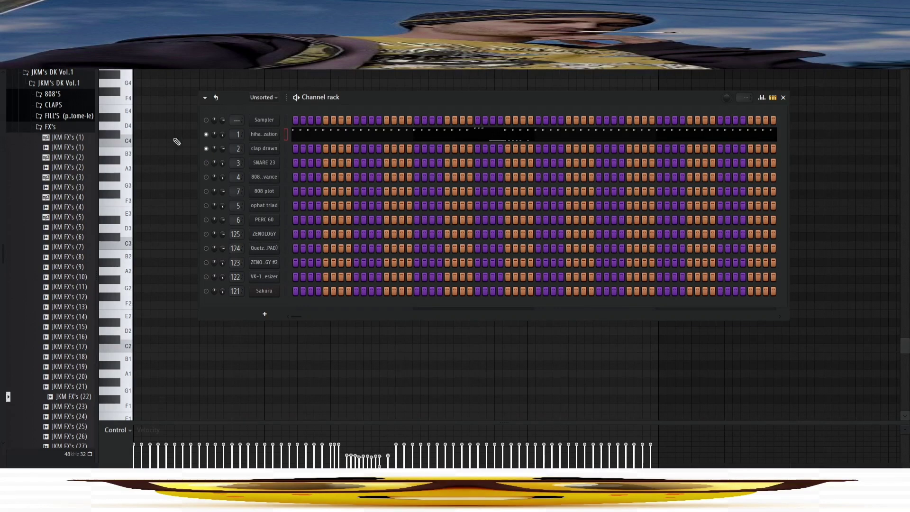
Inspect the clap drawn pattern's sampler settings and the Fruity Fast Dist effect in its mixer slots
click(784, 99)
scroll(565, 201, down, 2)
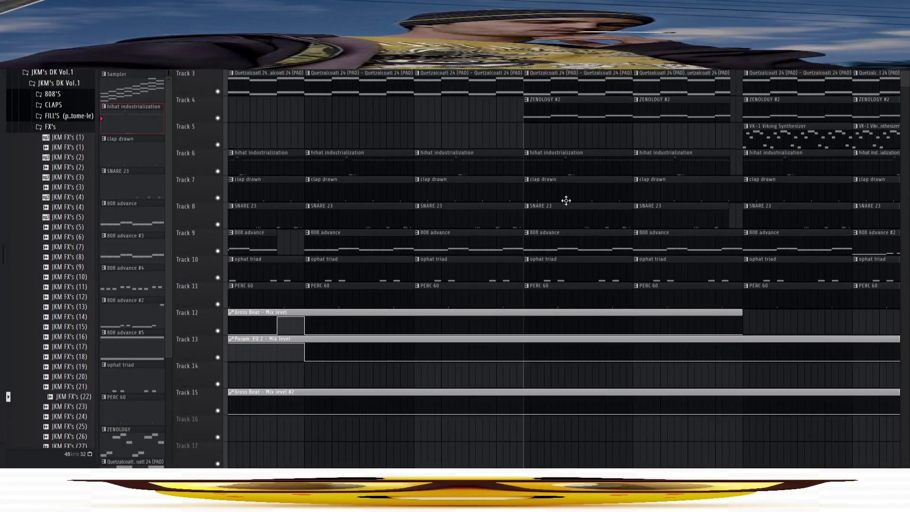
key(F6)
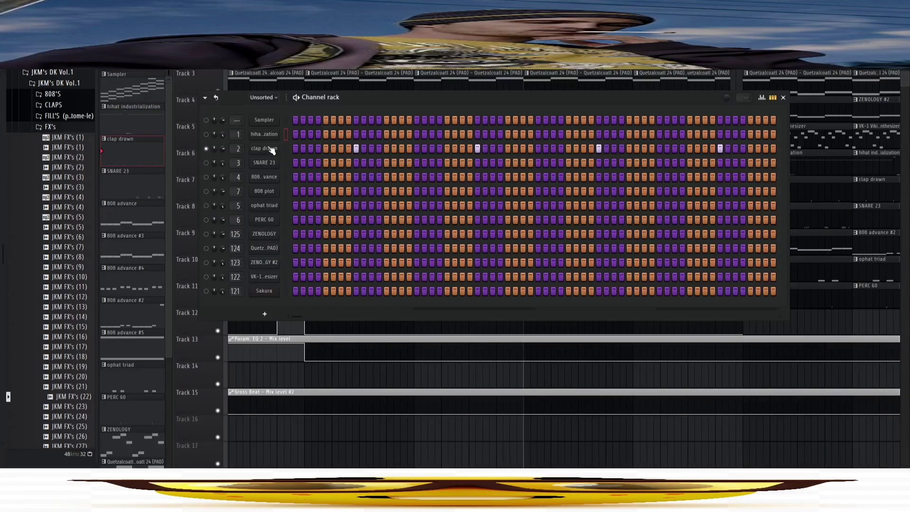
click(270, 149)
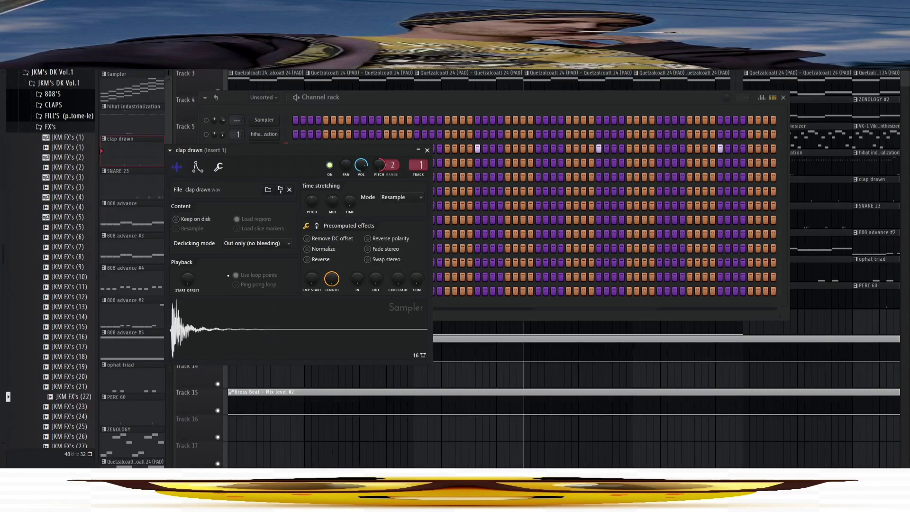
click(427, 149)
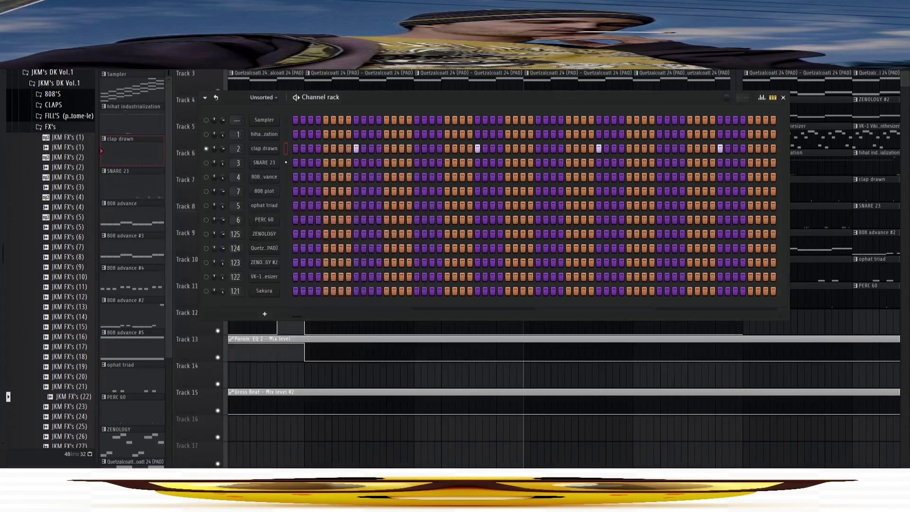
key(F9)
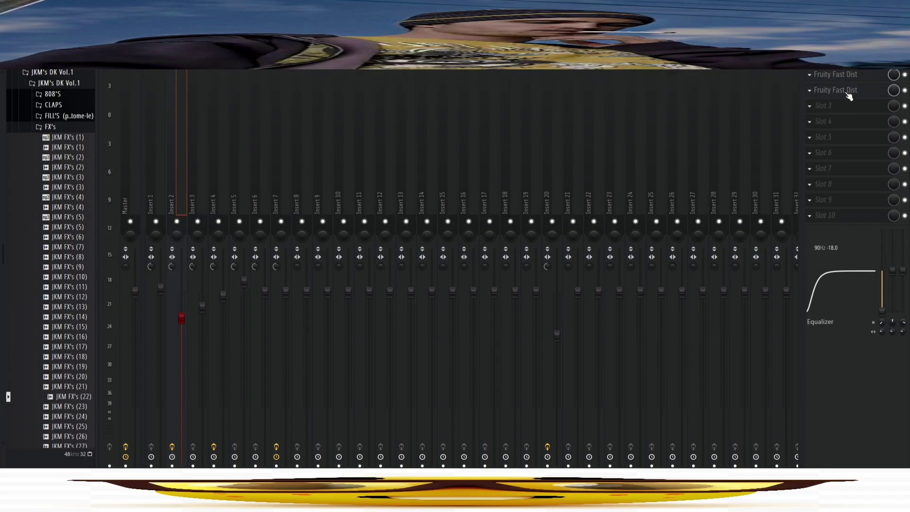
click(561, 78)
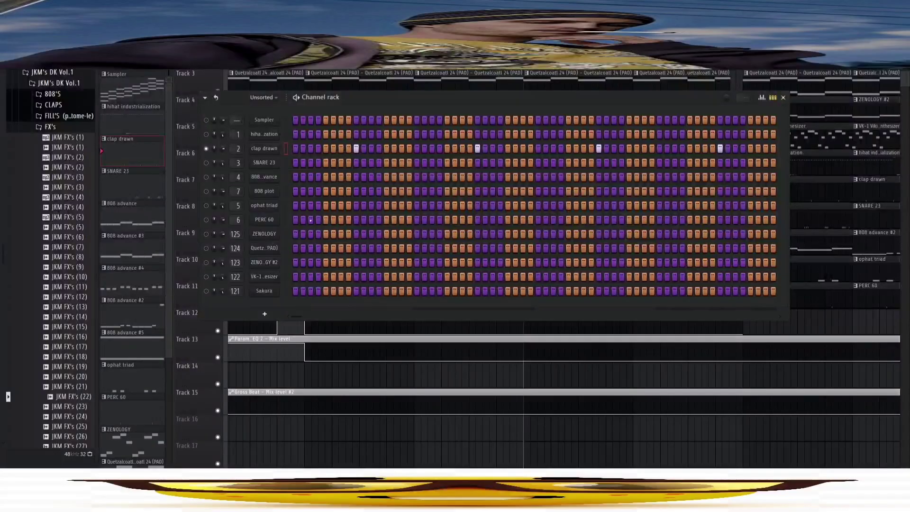
Inspect the SNARE 23 sampler settings, solo the snare channel and play the playlist
click(268, 165)
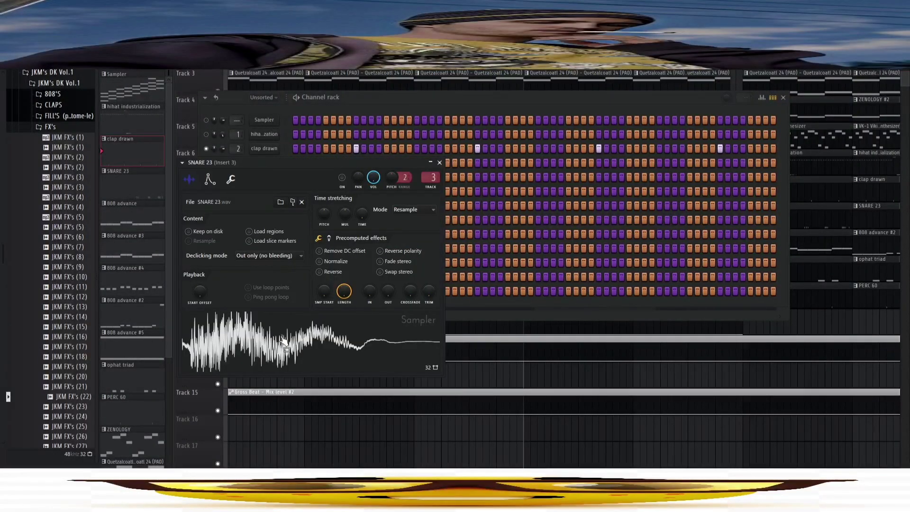
click(439, 162)
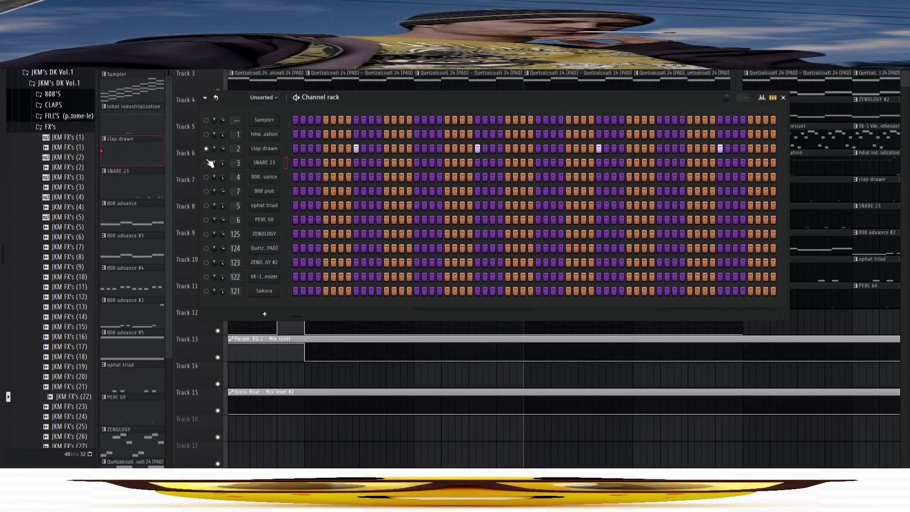
click(207, 162)
click(783, 97)
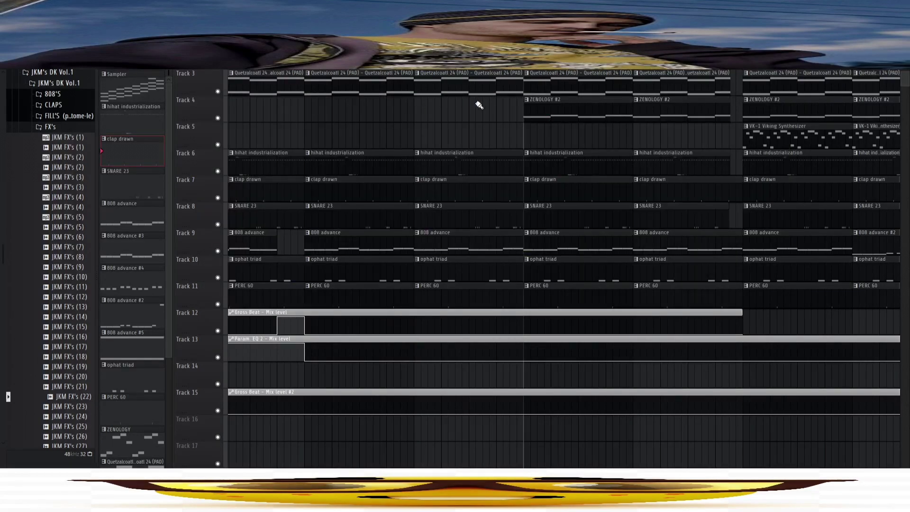
key(space)
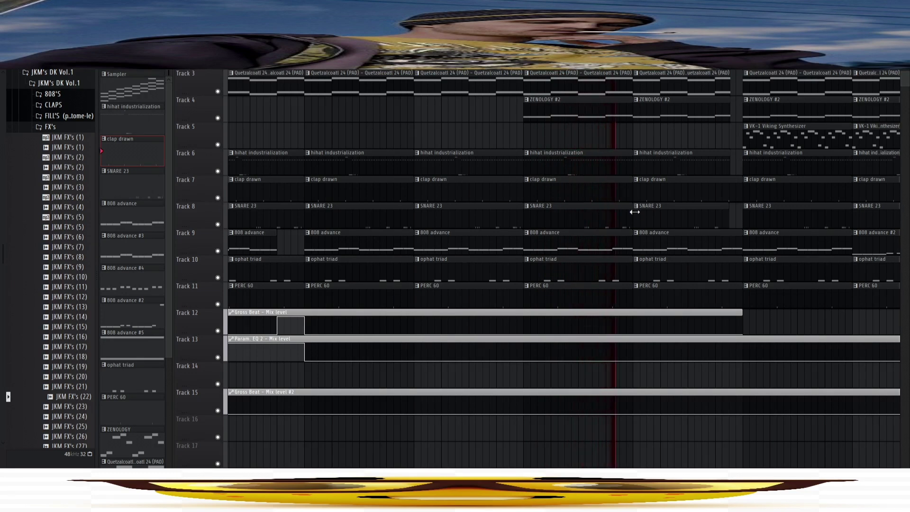
key(space)
Inspect the 808 advance sampler settings and locate the 500 SUB BRAWL STARS drum kit in the browser
key(F6)
click(268, 180)
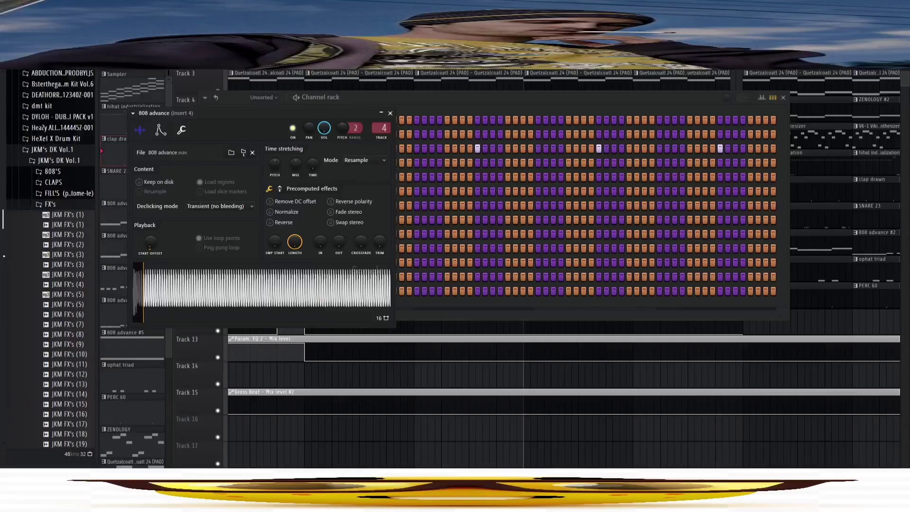
click(51, 292)
click(390, 113)
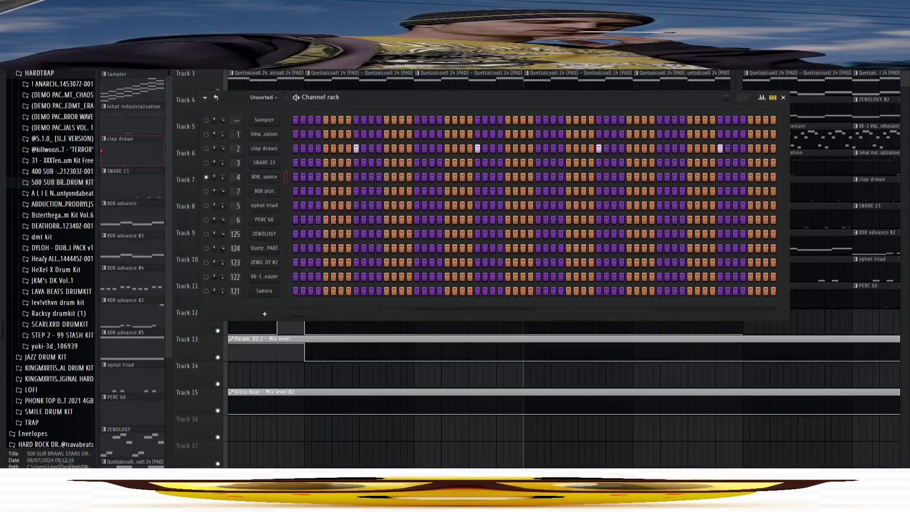
click(783, 98)
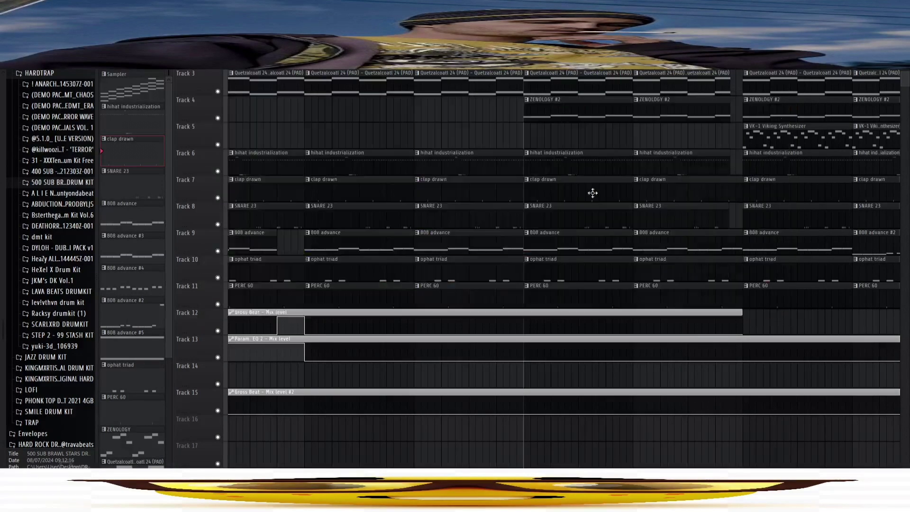
Play the 808 advance pattern and examine its D#5 and E5 notes in the piano roll
key(F6)
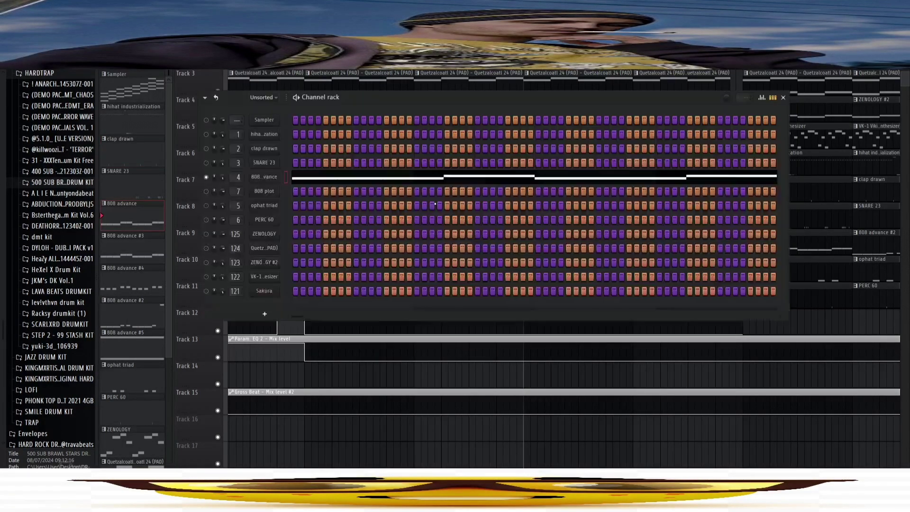
key(space)
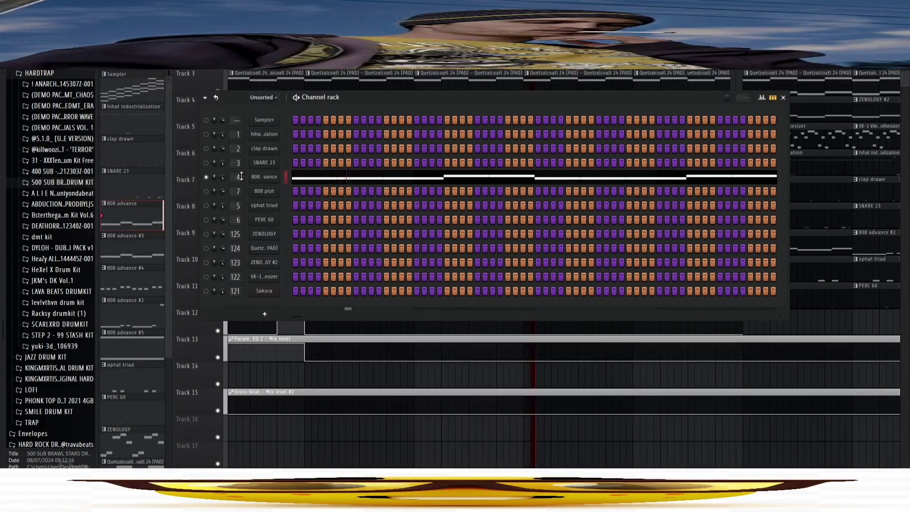
click(303, 175)
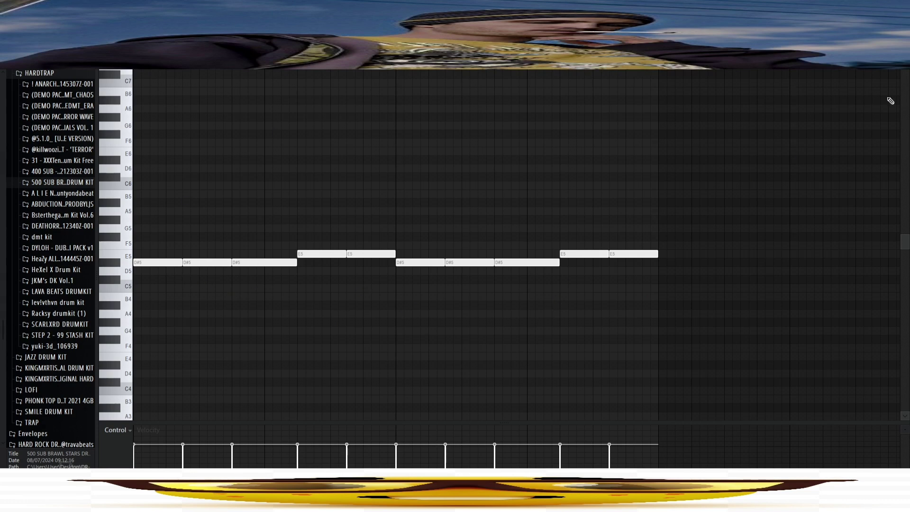
key(Escape)
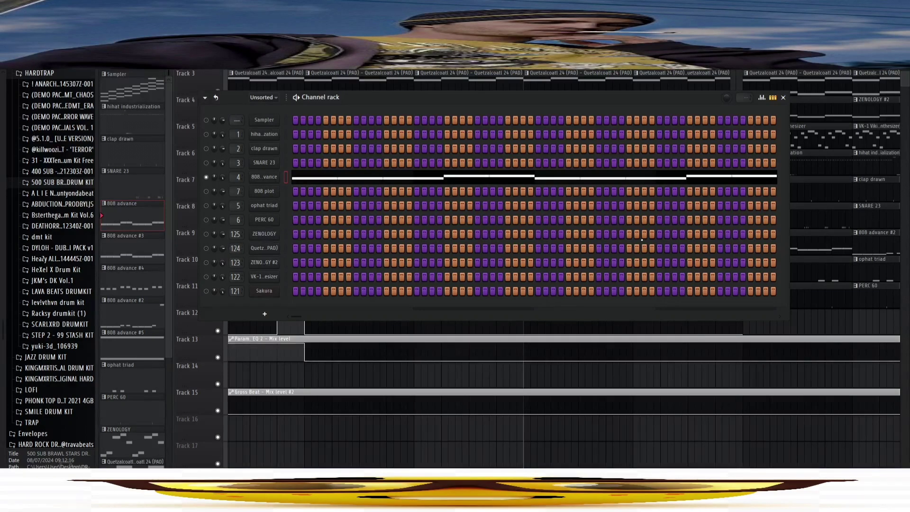
click(783, 97)
Reposition the playback point in the playlist and play the arrangement with the 808 patterns
scroll(617, 261, down, 1)
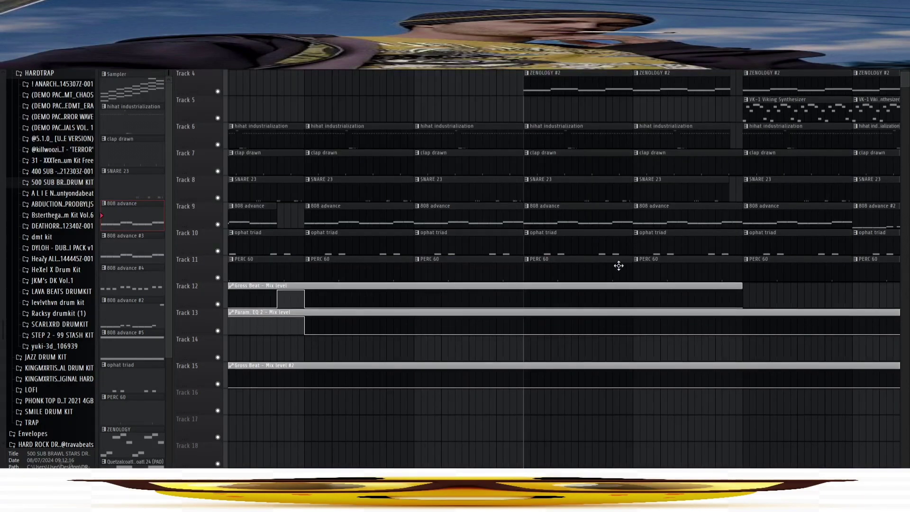
click(631, 70)
key(space)
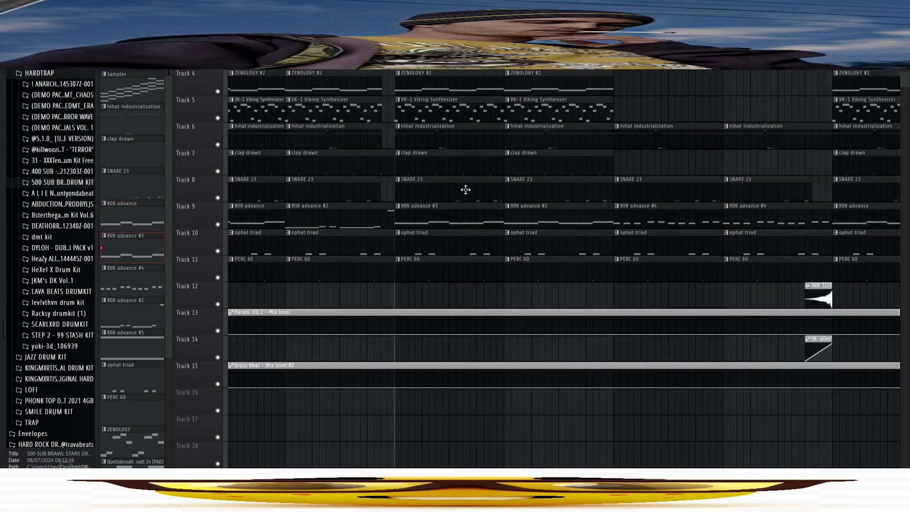
Solo the 808 plot channel, play the pattern with it, and move the channel rack clear of the upper playlist tracks
key(F6)
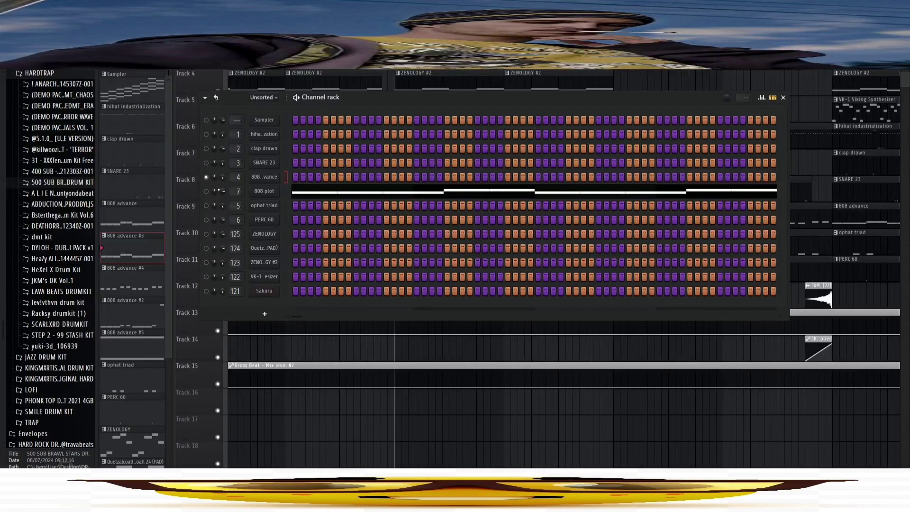
click(207, 178)
key(space)
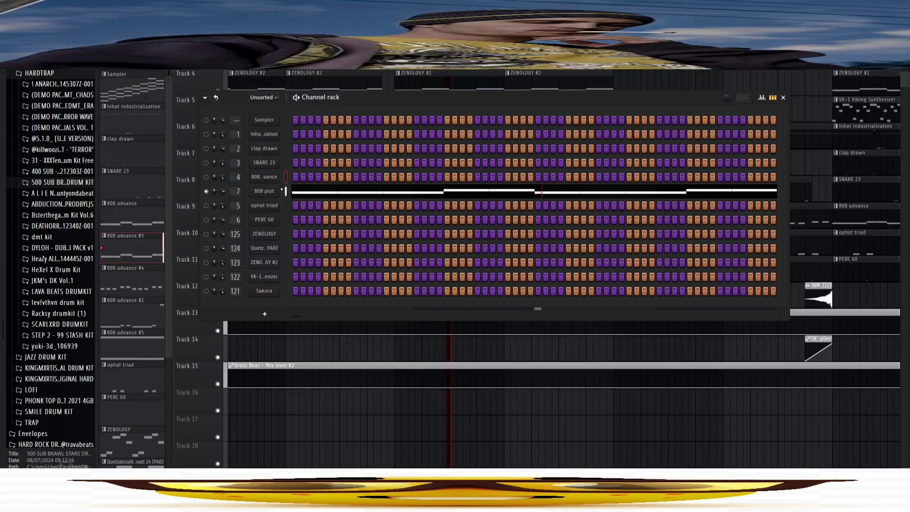
key(space)
drag(308, 97, 480, 218)
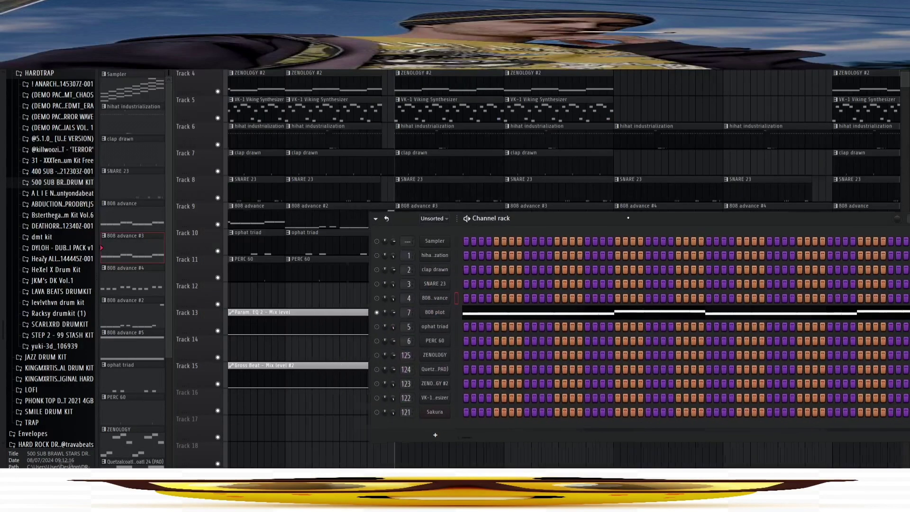
Inspect the 808 plot sampler's precomputed effects, audition the sample with reverb A/B turned down to zero, and restore the reverb
click(443, 312)
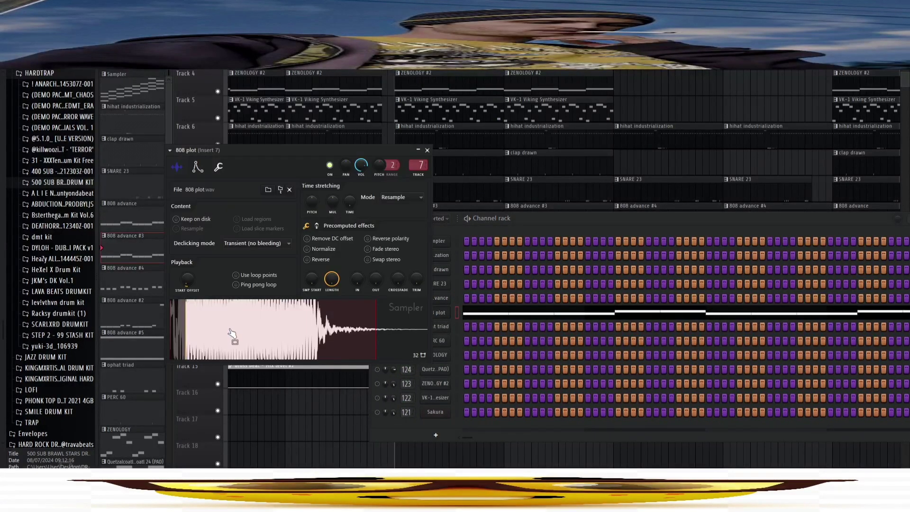
click(316, 226)
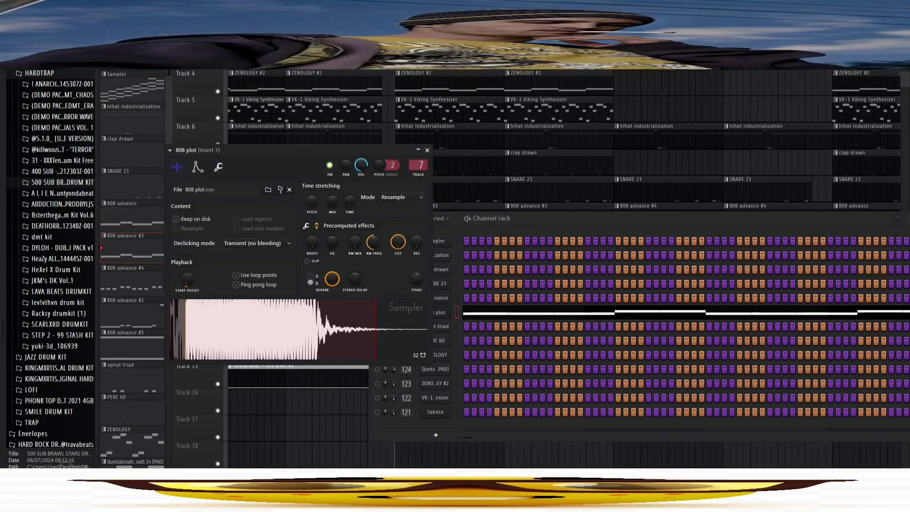
drag(332, 278, 331, 308)
key(space)
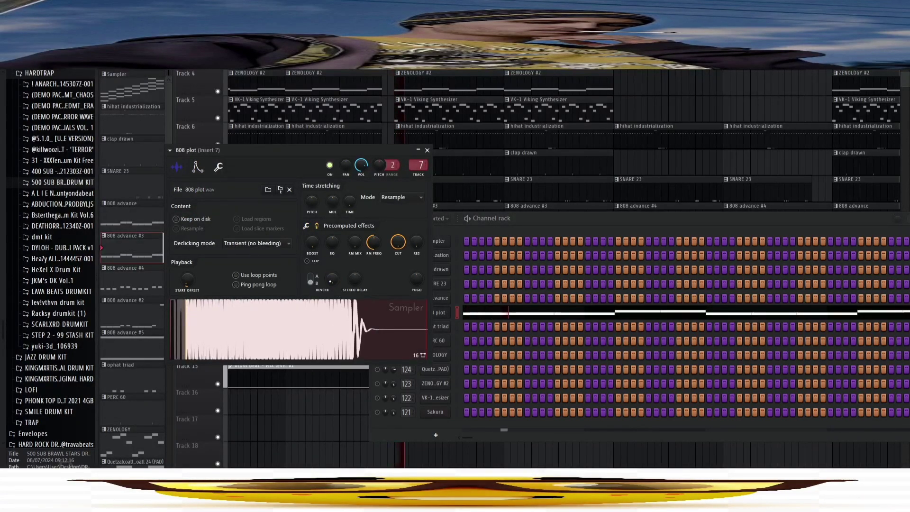
drag(332, 284, 332, 258)
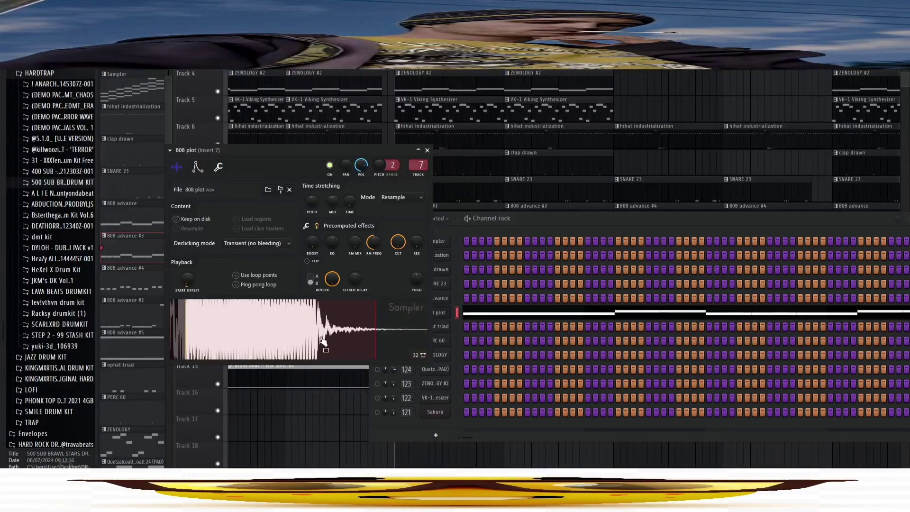
Review the 808 plot sampler's main precomputed options and its envelope page, and close the sampler
click(307, 229)
click(198, 167)
click(177, 167)
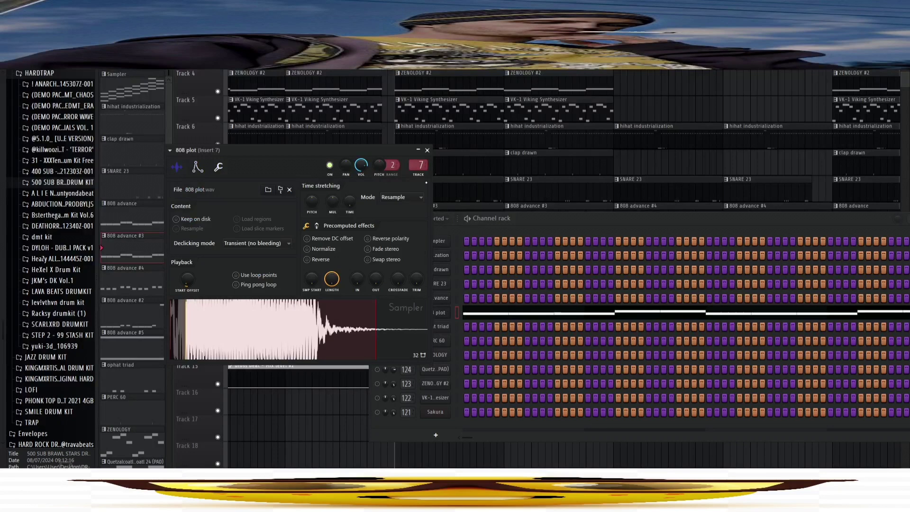
click(428, 151)
Inspect the Cymatics Origin effect on the 808 plot's mixer track, play the 808 through it, and close the plugin
key(F9)
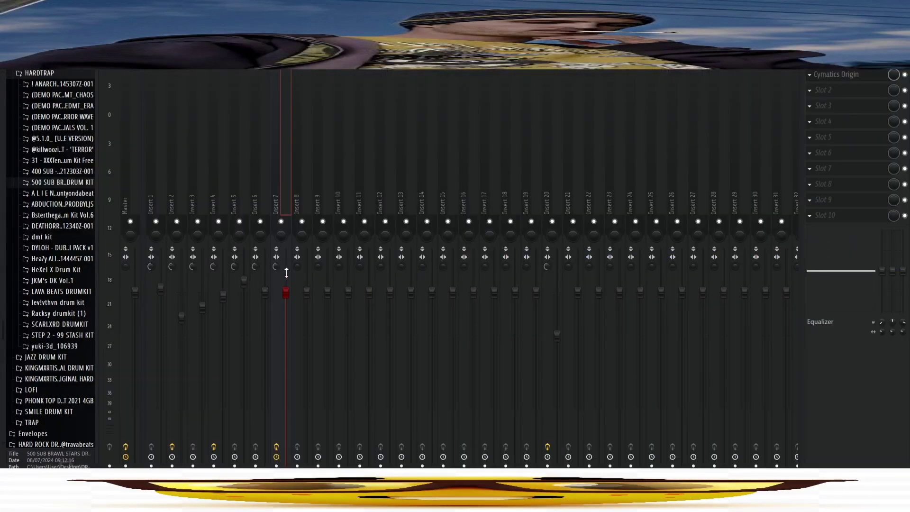
click(850, 80)
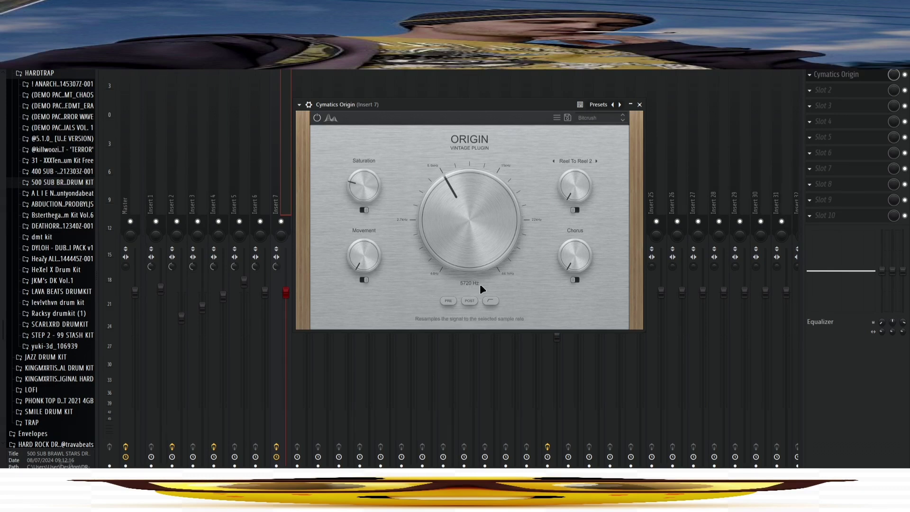
key(F9)
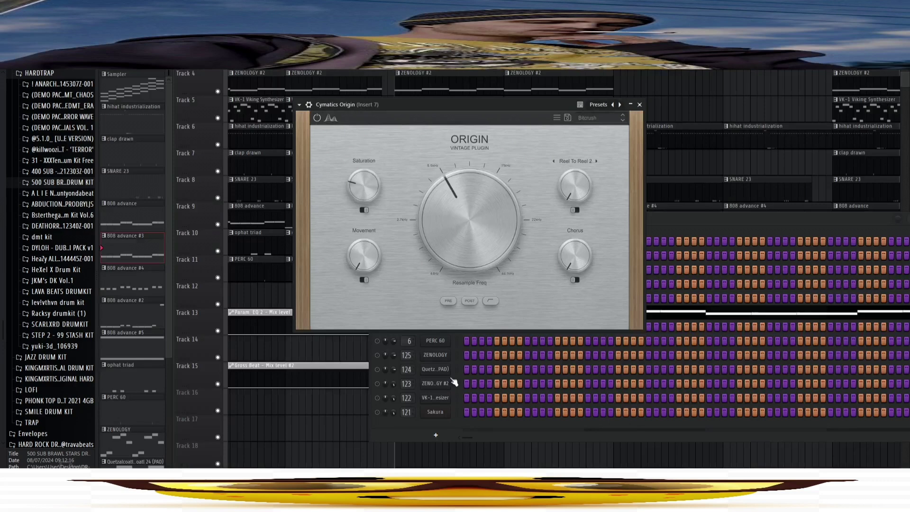
key(space)
drag(435, 243, 422, 206)
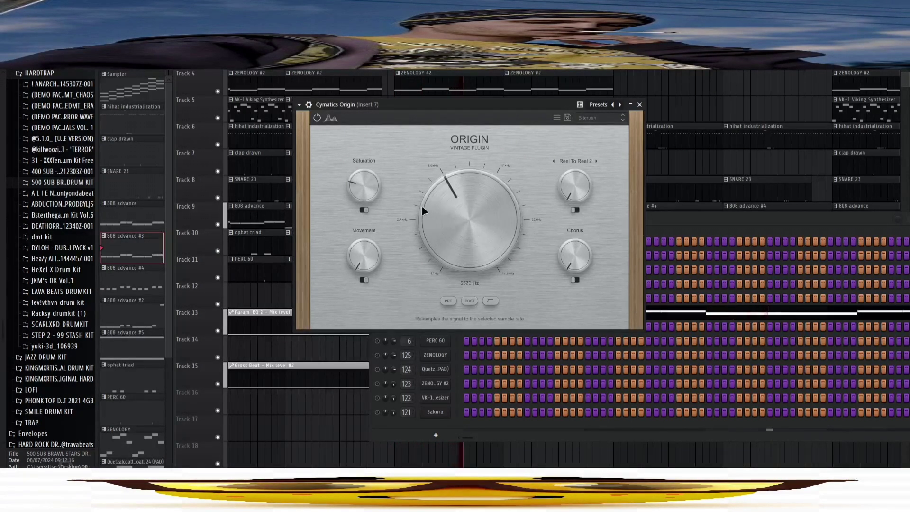
click(639, 104)
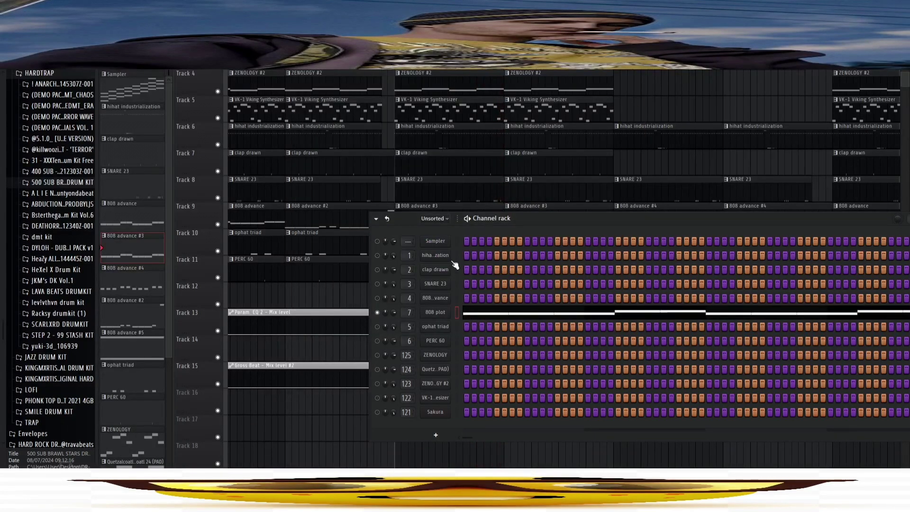
Select the ophat triad pattern, solo its channel and inspect the normalized, reversed sample in its sampler
scroll(567, 152, down, 2)
scroll(527, 162, down, 1)
click(482, 167)
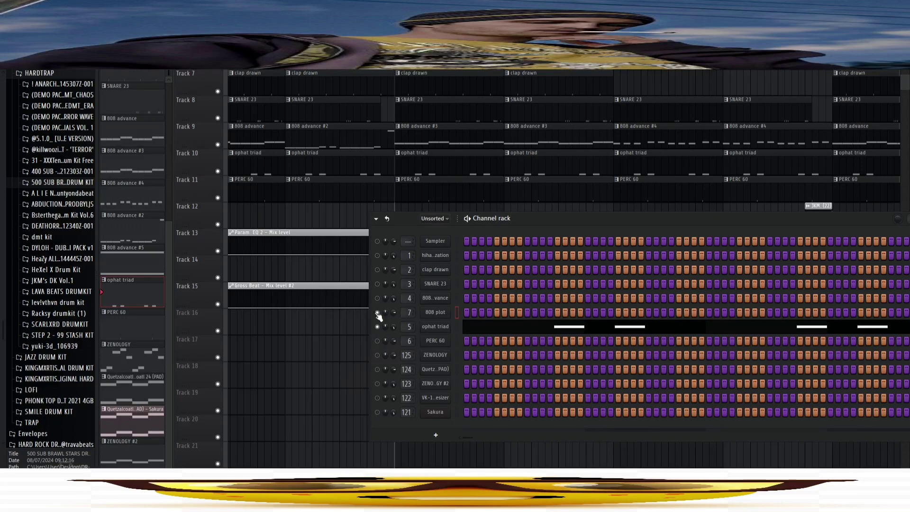
click(435, 326)
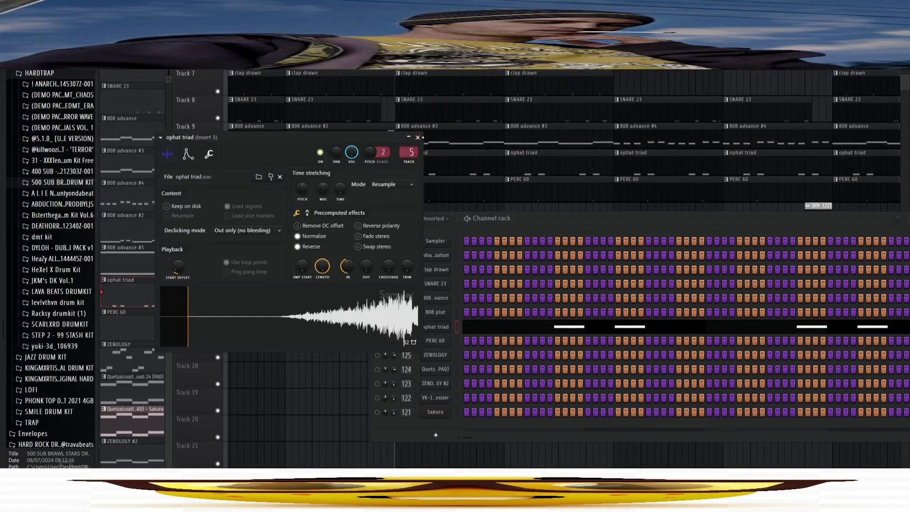
click(418, 137)
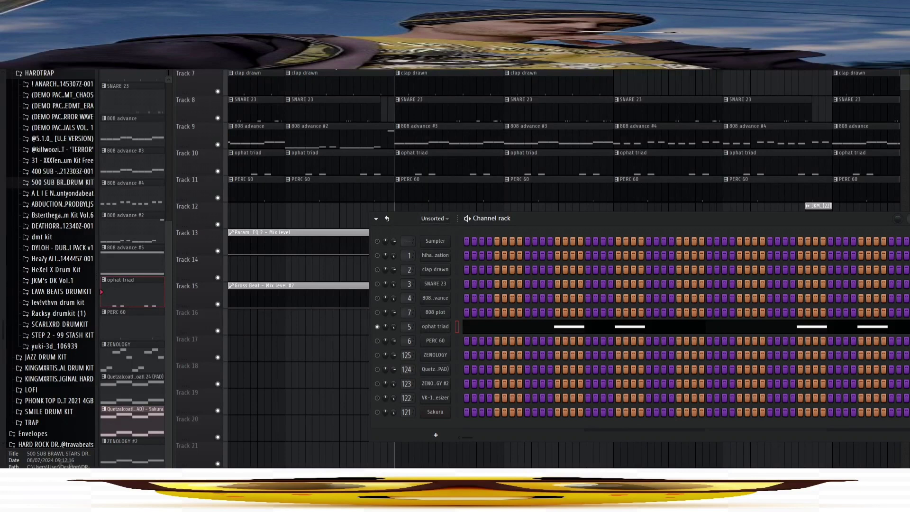
Inspect the PERC 60 sampler settings and check the equalizer curves on the drum inserts in the mixer
click(435, 342)
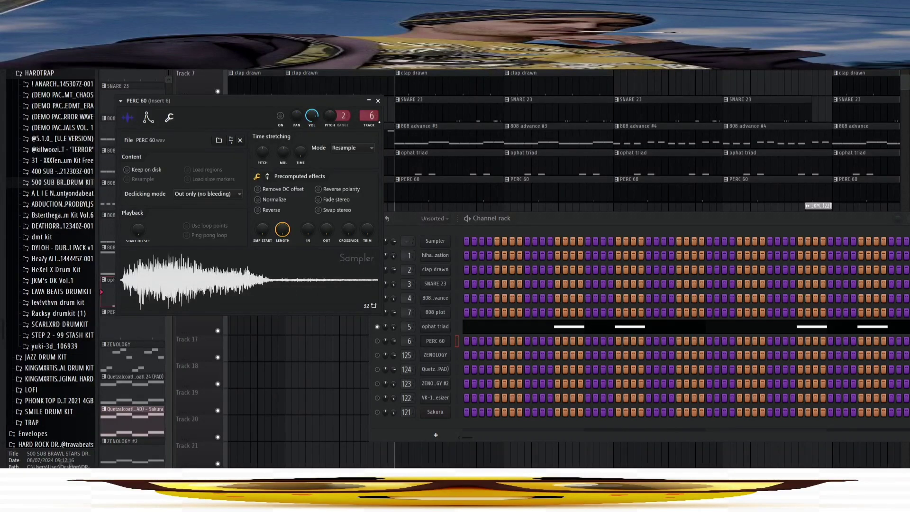
click(378, 100)
key(F9)
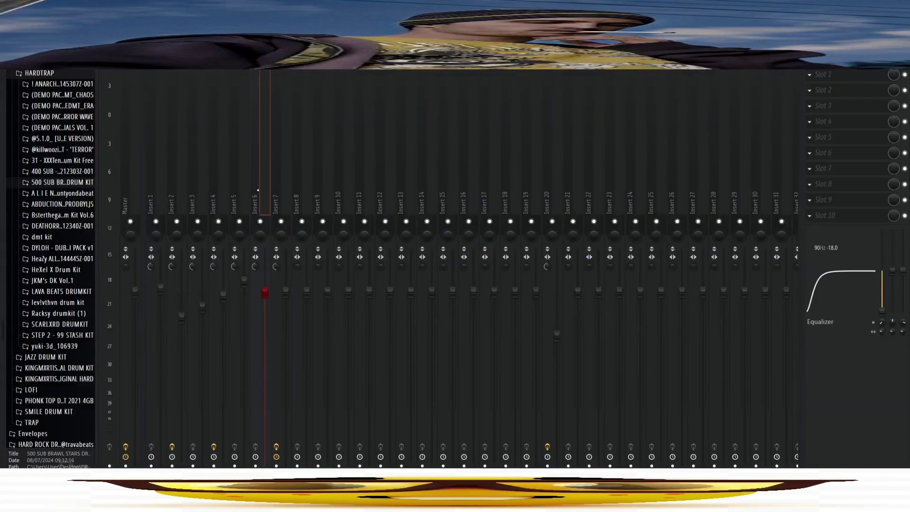
drag(258, 190, 20, 202)
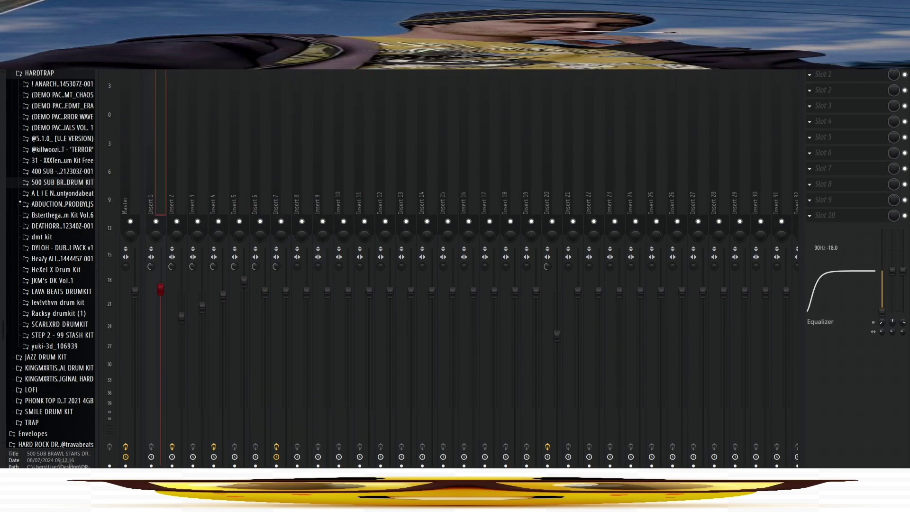
Return to the playlist, hide the channel rack and play the arrangement around the Track 12 audio clip
key(F9)
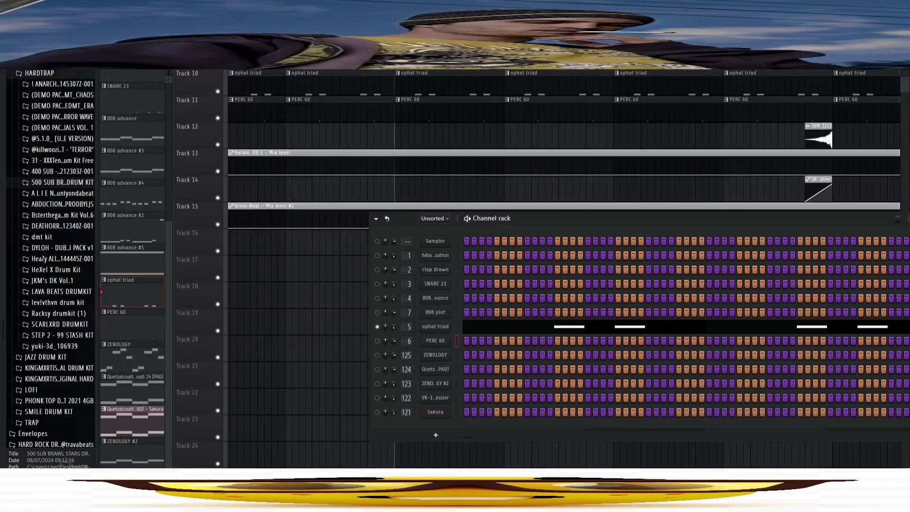
key(F6)
key(space)
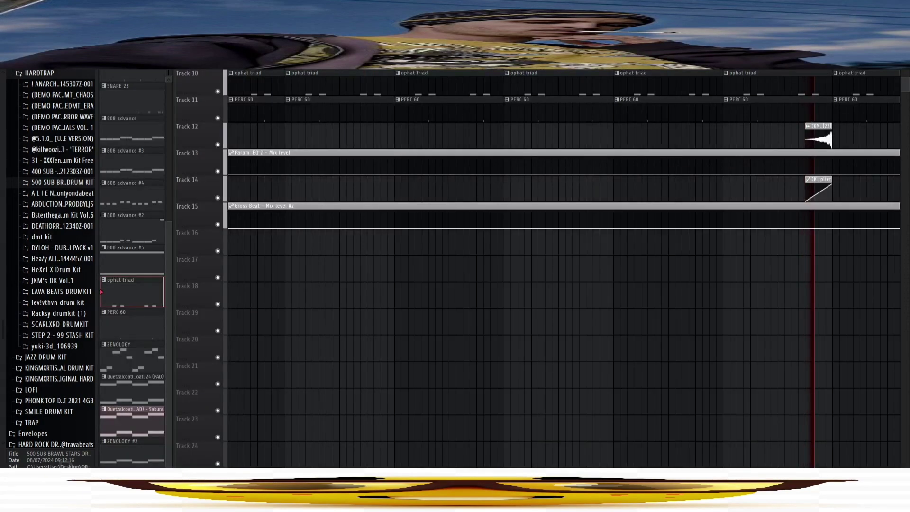